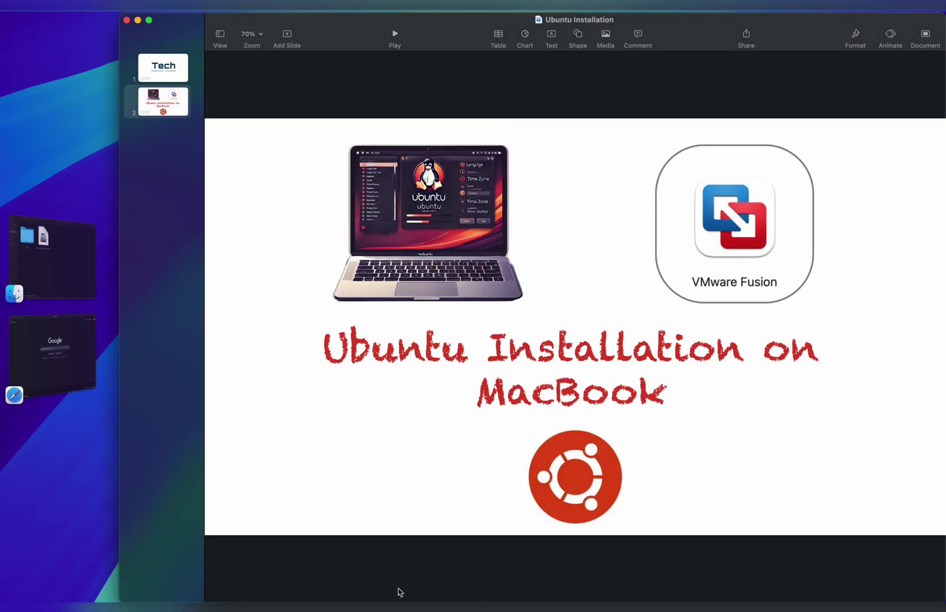
- Search Google for the Ubuntu Server download and open ubuntu.com's Get Ubuntu Server page
left_click(65, 356)
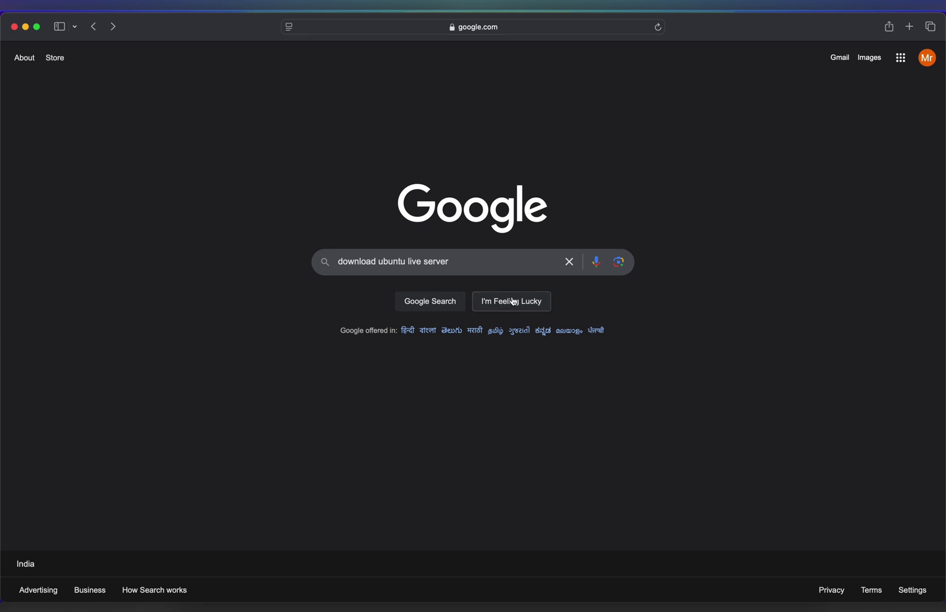
left_click(481, 262)
key("Return")
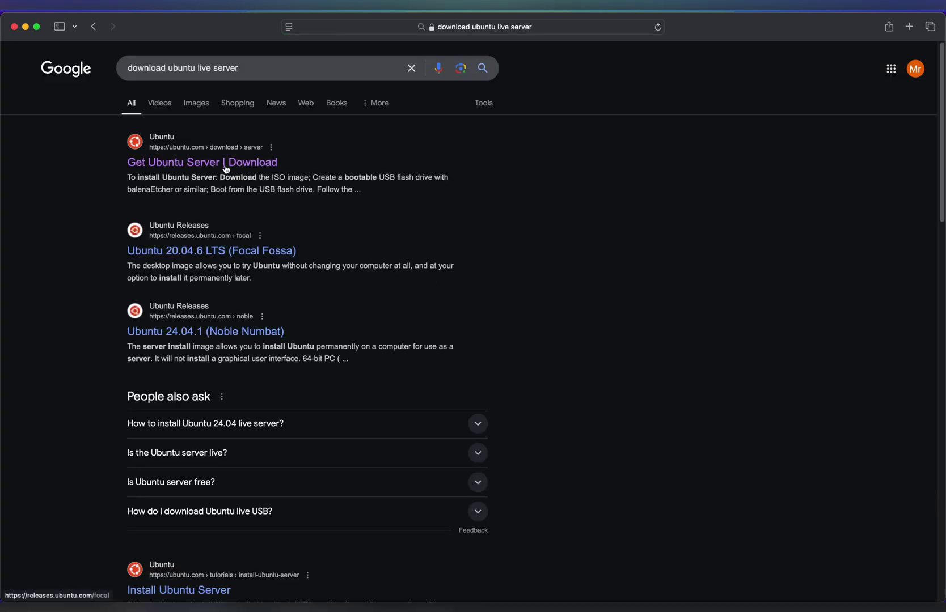
left_click(173, 166)
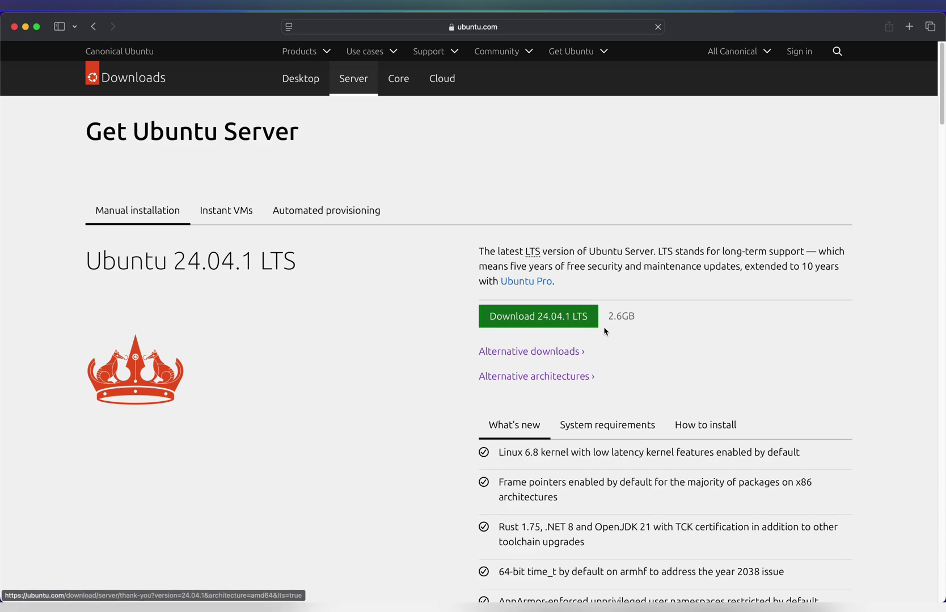
- Start downloading the 24.04.1 LTS ARM server ISO from the Ubuntu Server for ARM page
left_click(543, 375)
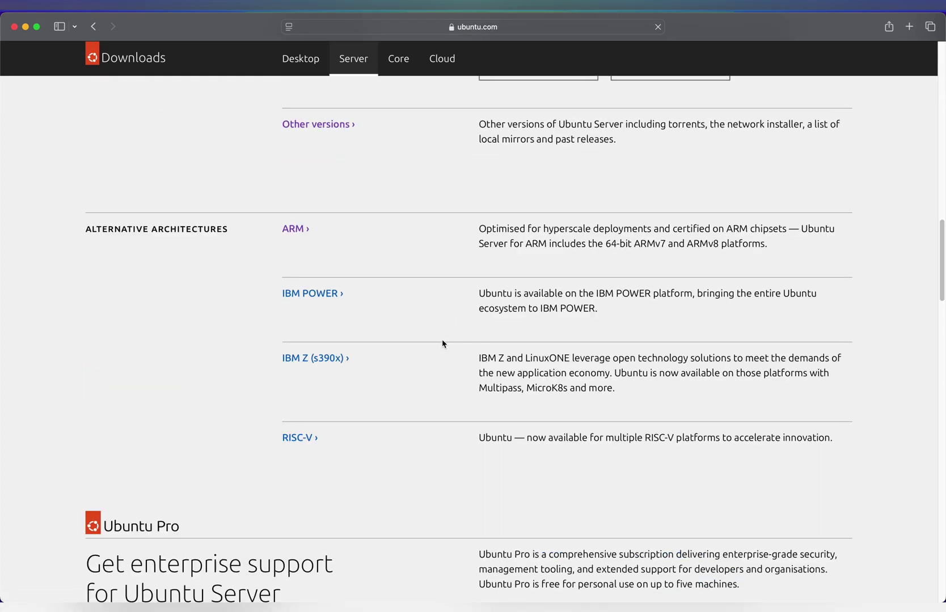
left_click(297, 230)
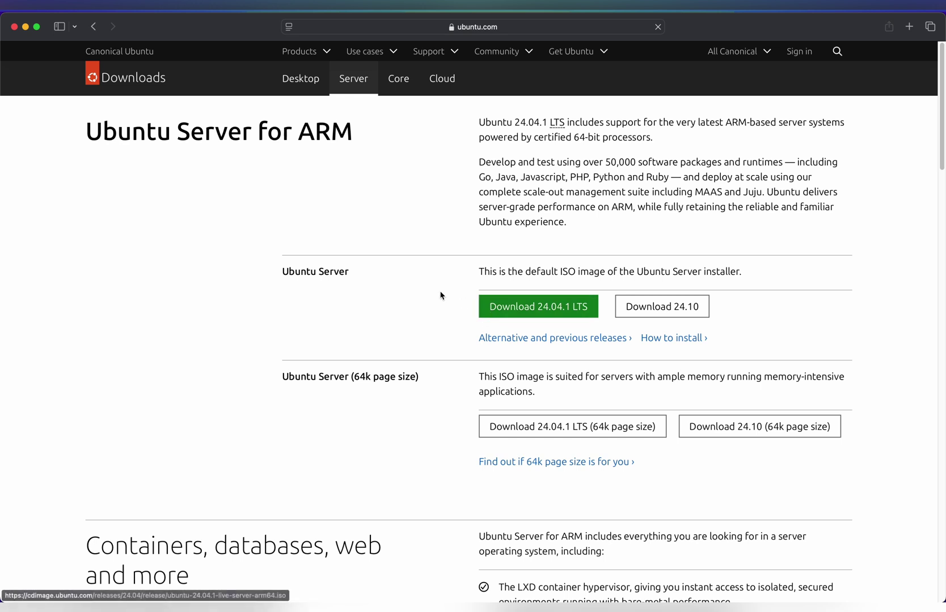
left_click(526, 308)
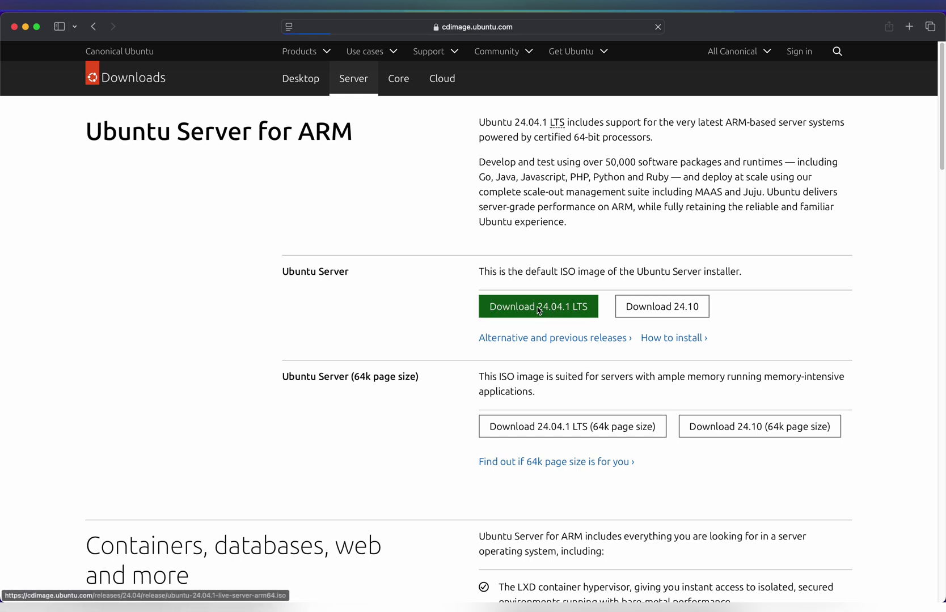
left_click(868, 26)
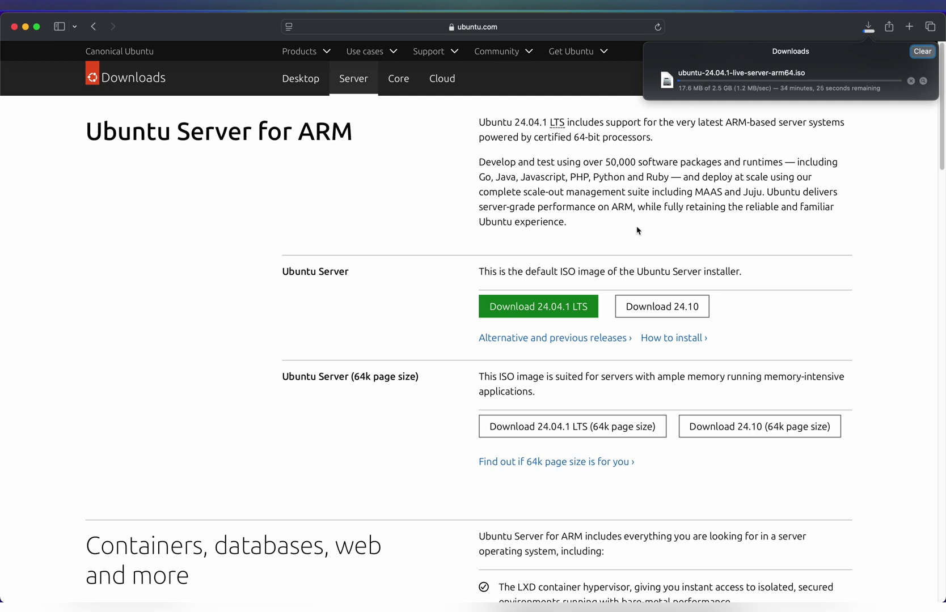
- Cancel the duplicate download, view the 2.5 GB ISO in Finder's Downloads, and switch to VMware Fusion
left_click(911, 81)
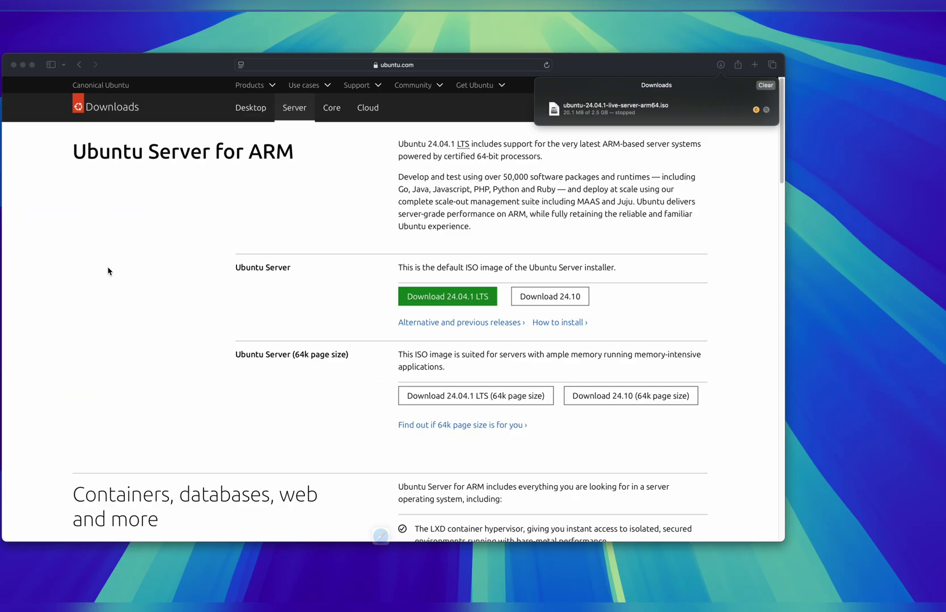
left_click(45, 266)
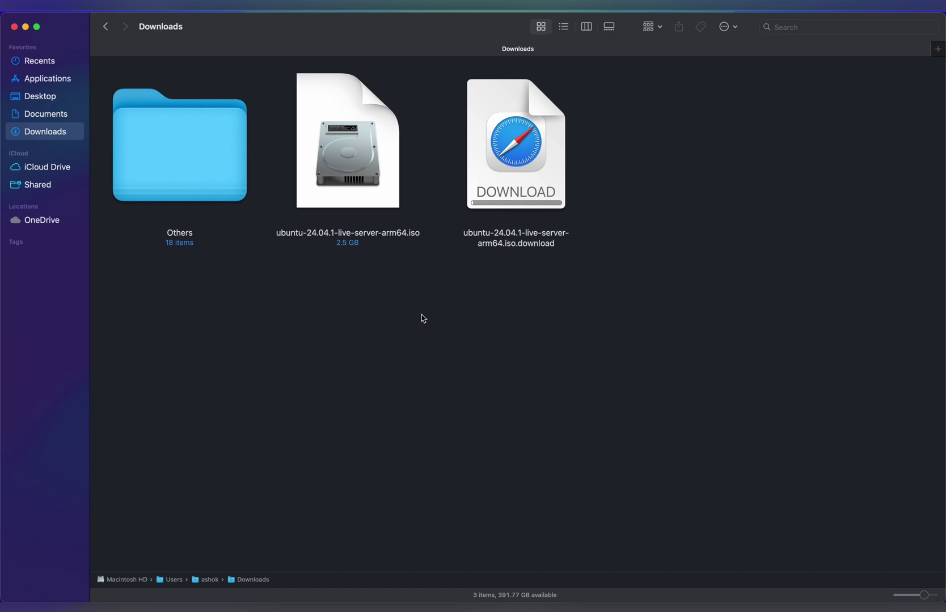
left_click(800, 570)
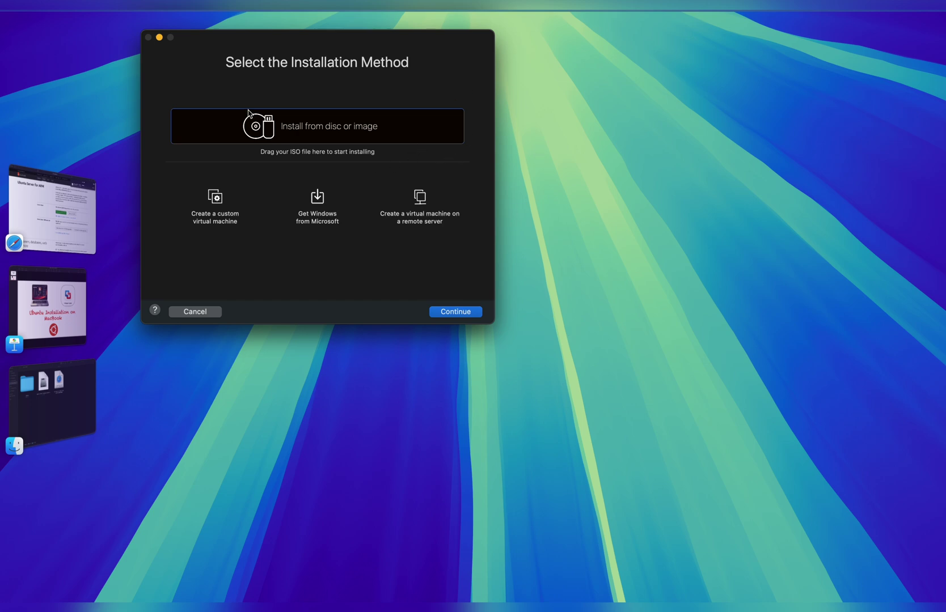
- From the Virtual Machine Library, start a new virtual machine with + > New…
left_click(244, 9)
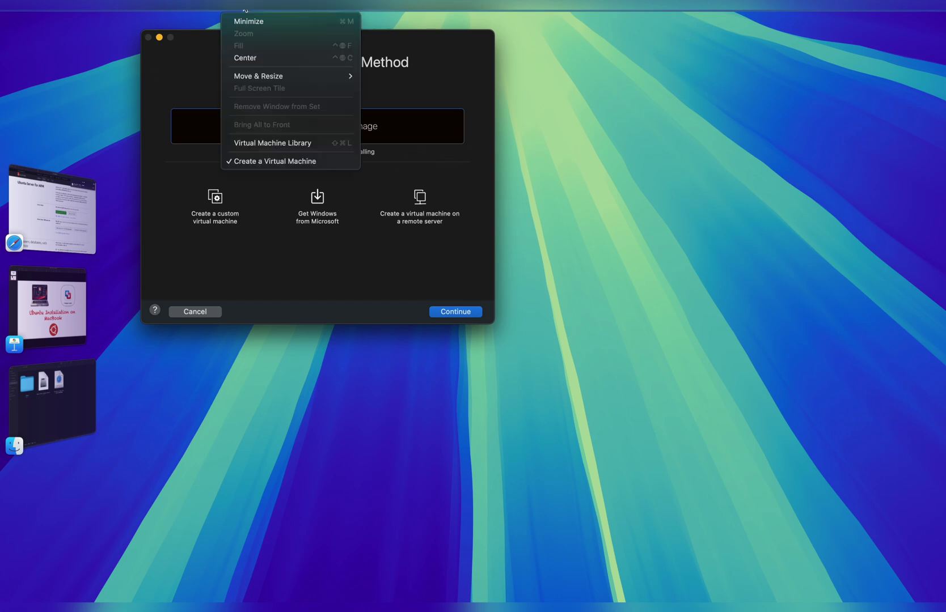
mouse_move(220, 9)
left_click(278, 145)
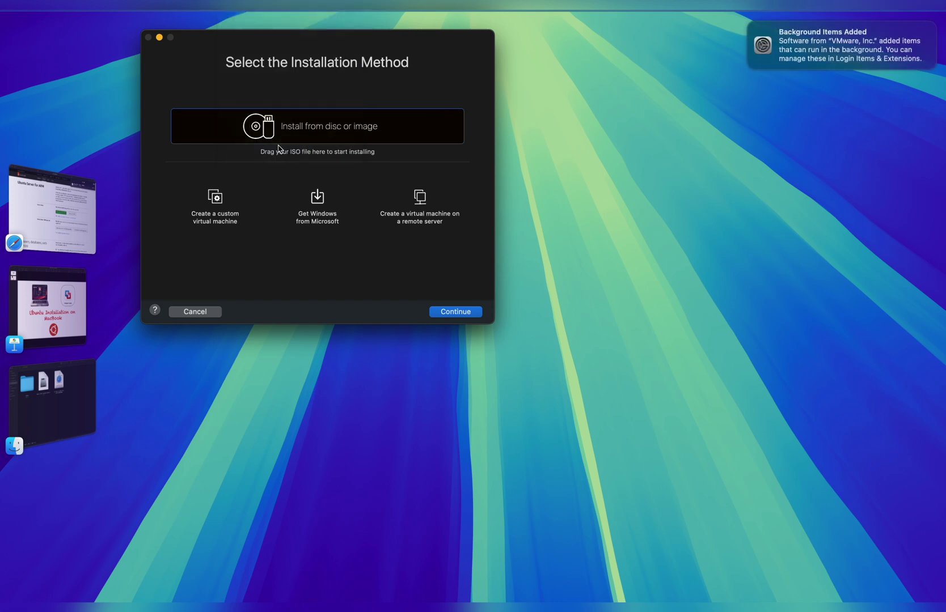
left_click(175, 24)
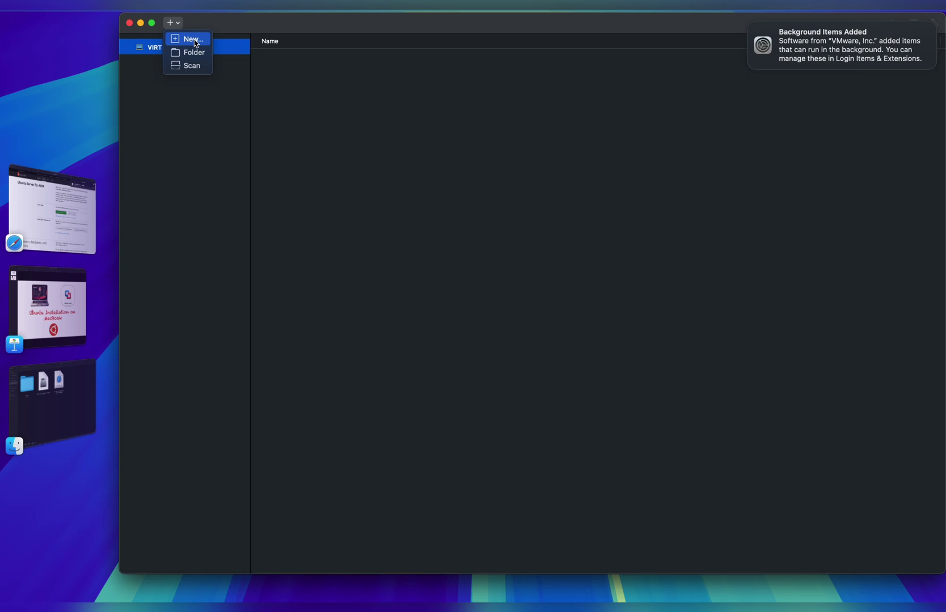
left_click(193, 39)
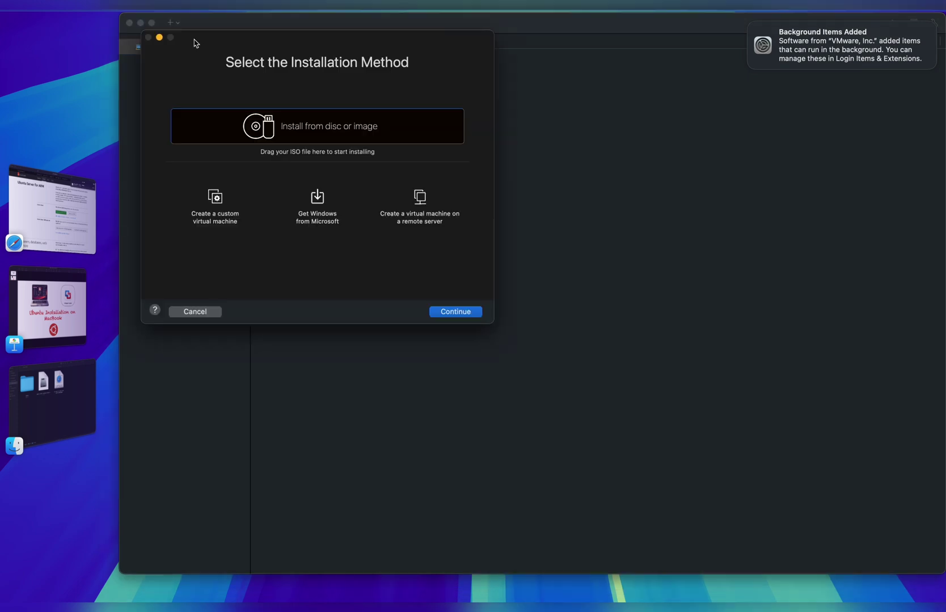
- Install from ubuntu-24.04.1-live-server-arm64.iso with default configuration and save the VM in Virtual Machines
left_click(341, 131)
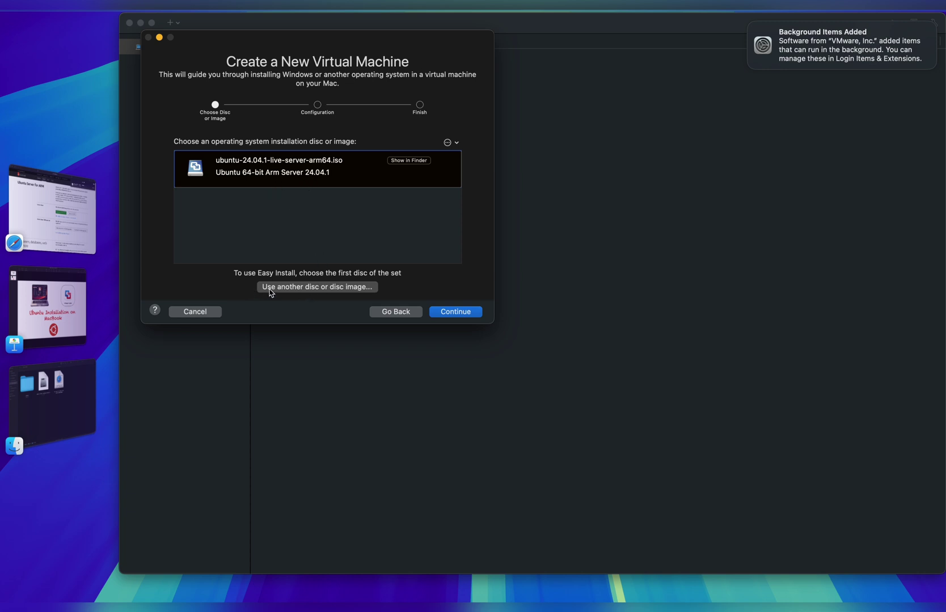
left_click(306, 292)
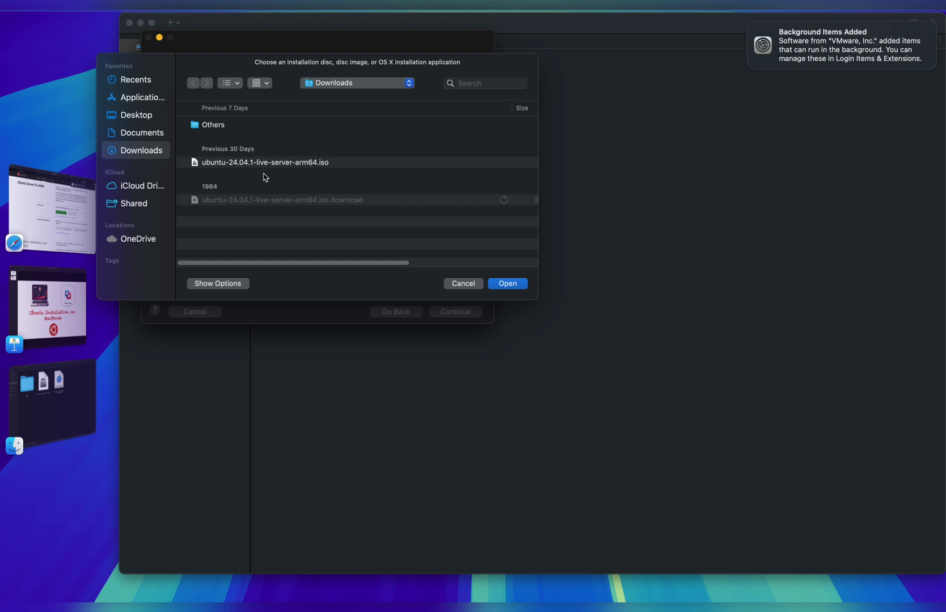
left_click(300, 165)
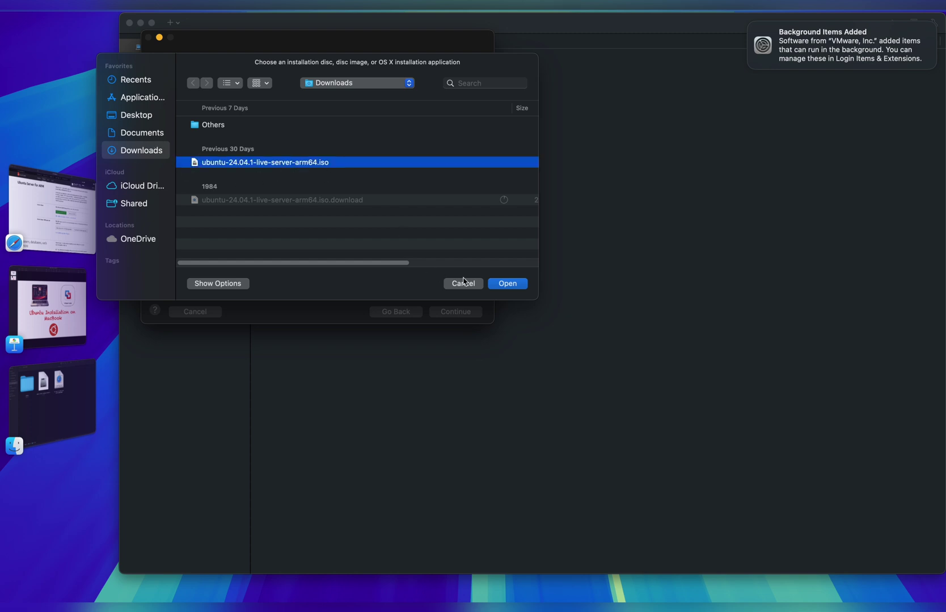
left_click(499, 283)
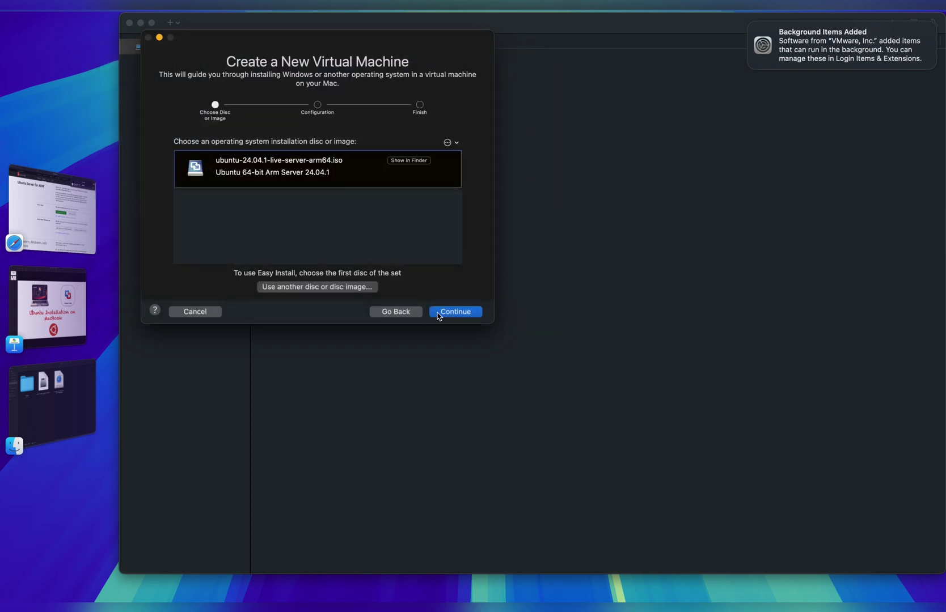
left_click(445, 314)
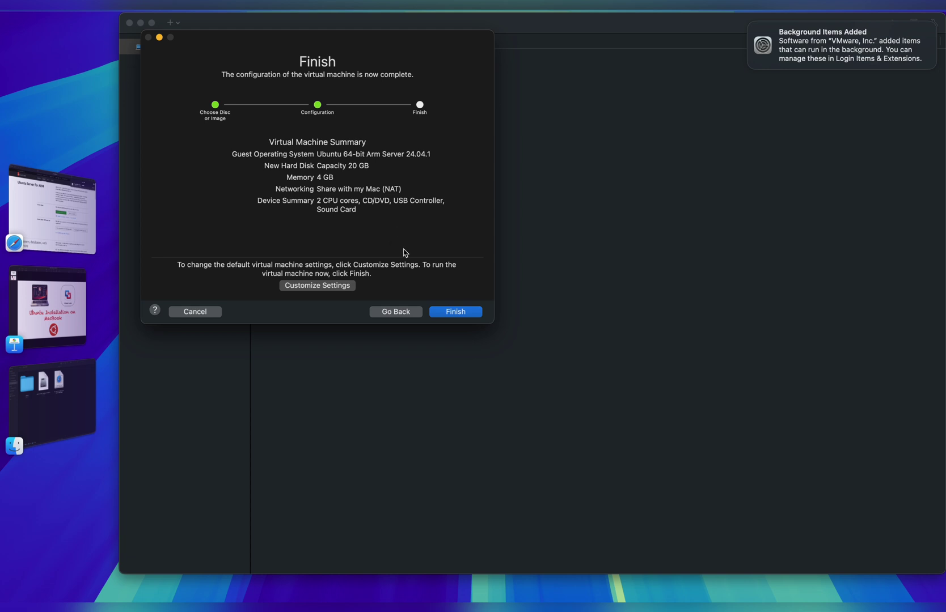
left_click(456, 312)
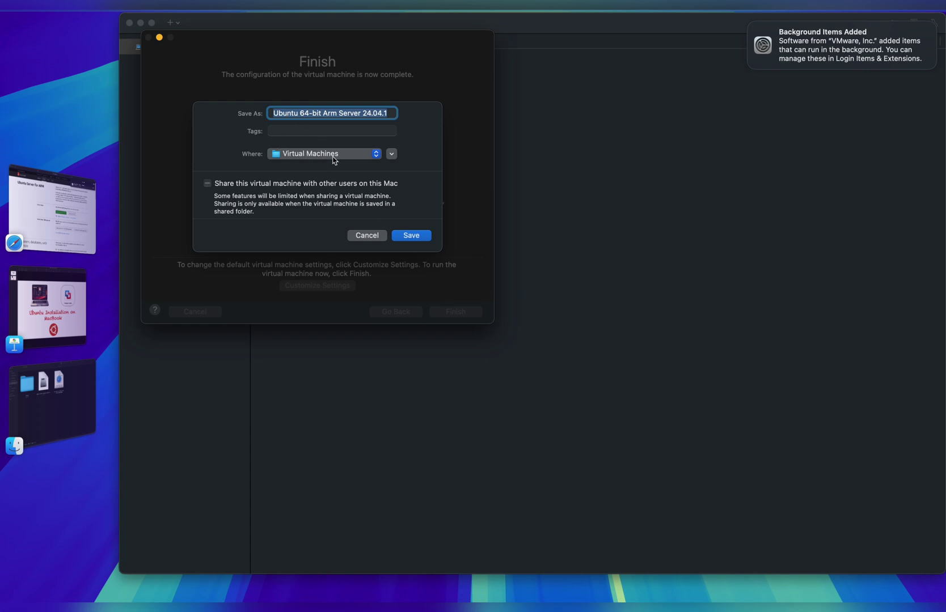
left_click(416, 236)
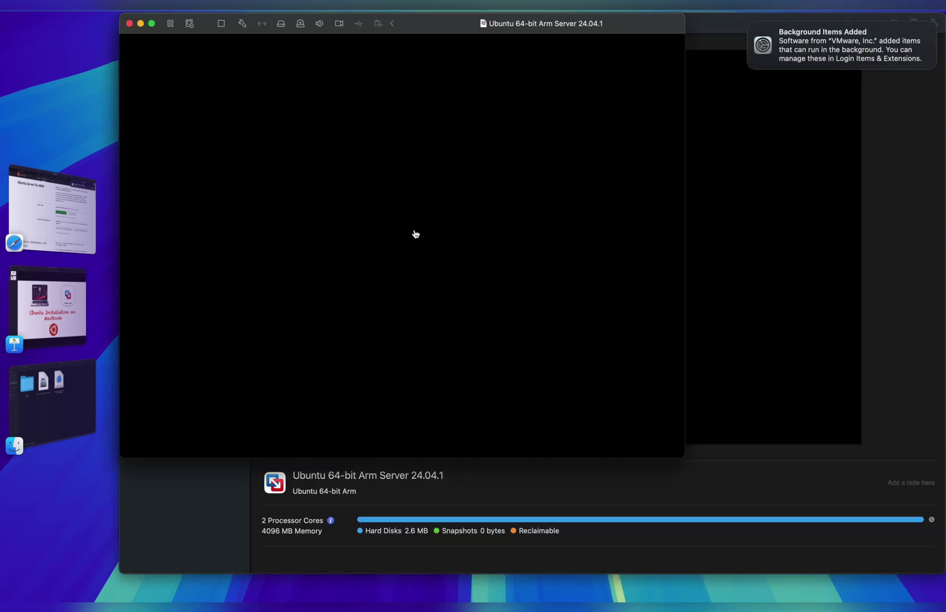
- Shut down the VM and set it to 4 processor cores in Processors & Memory
left_click(220, 25)
left_click(416, 263)
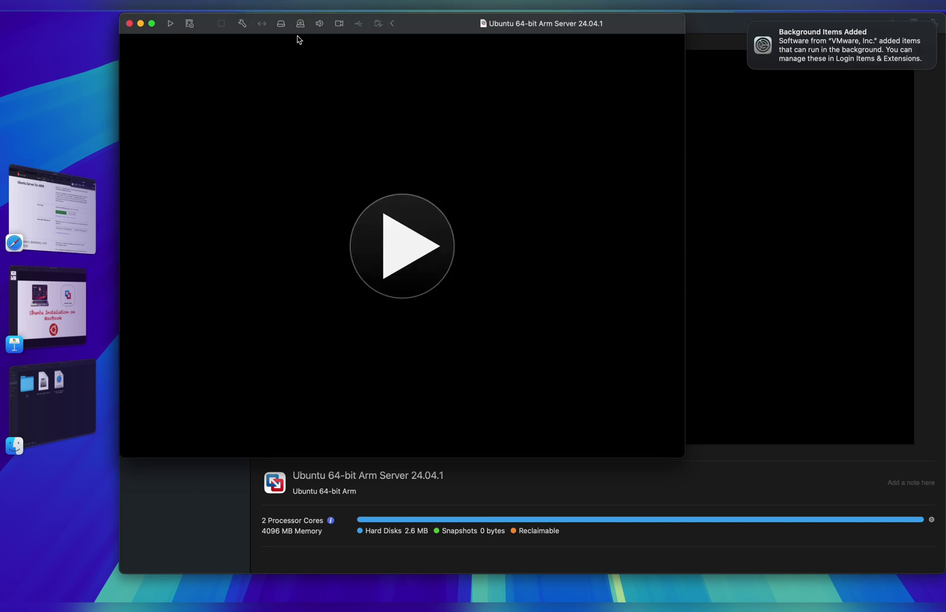
left_click(243, 26)
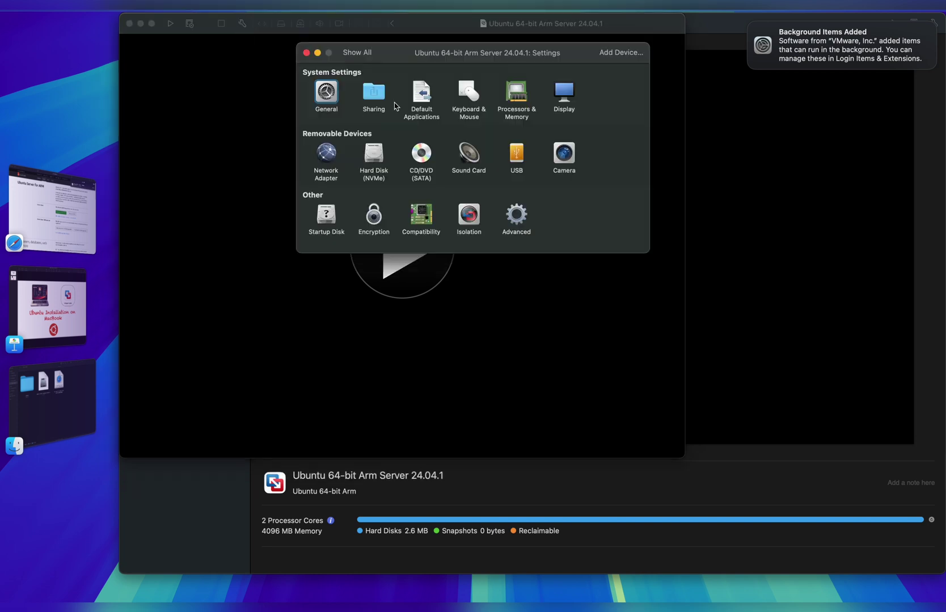
left_click(517, 93)
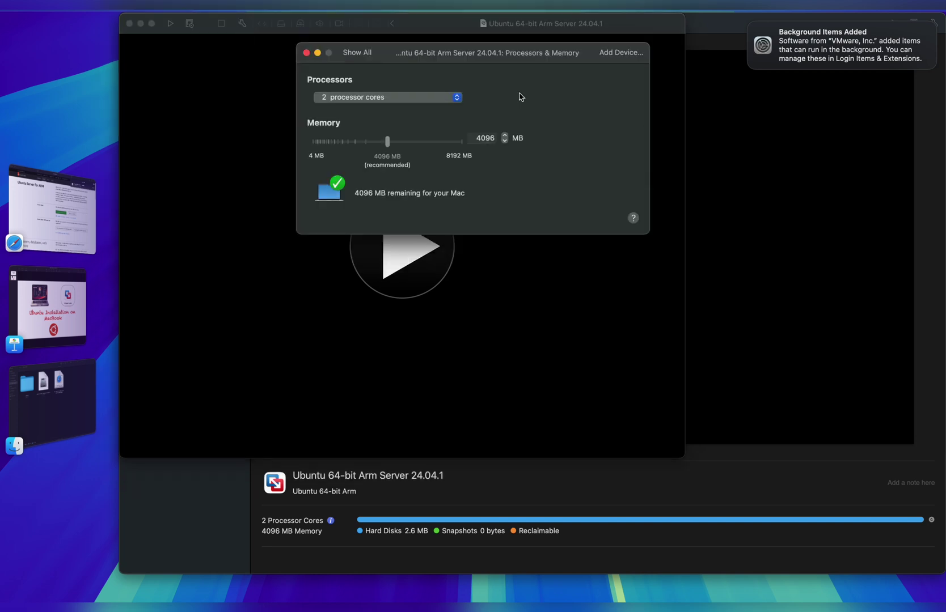
left_click(409, 97)
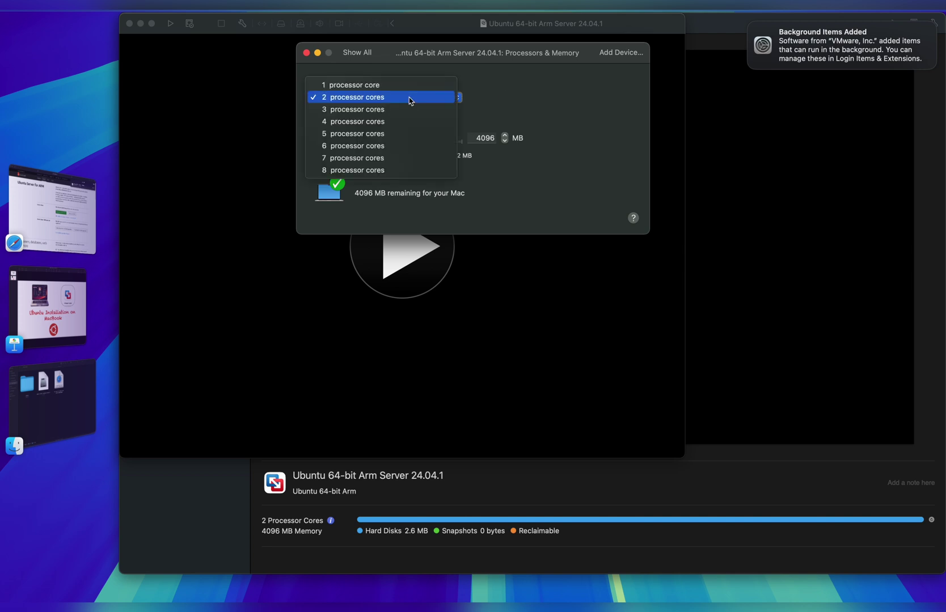
left_click(354, 122)
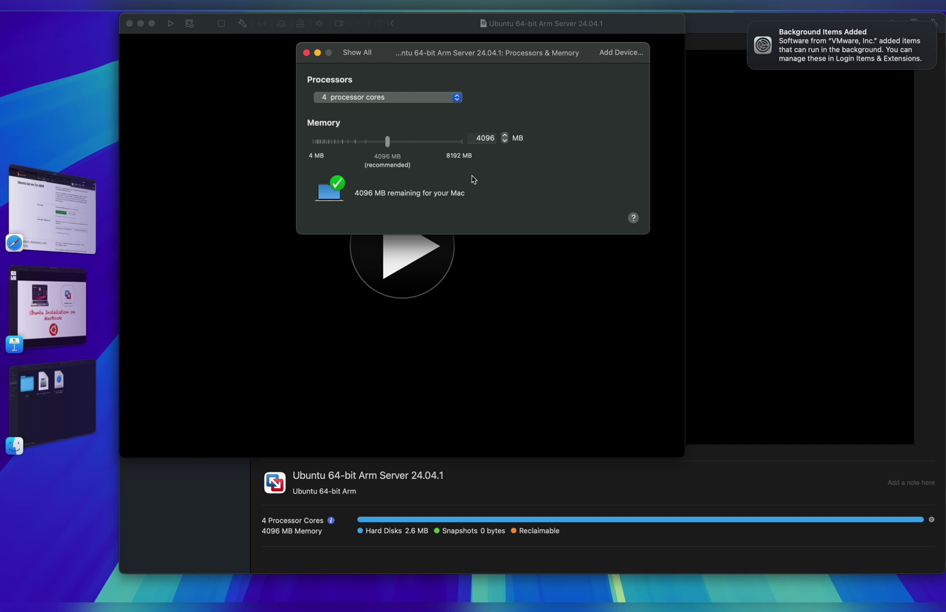
left_click(306, 52)
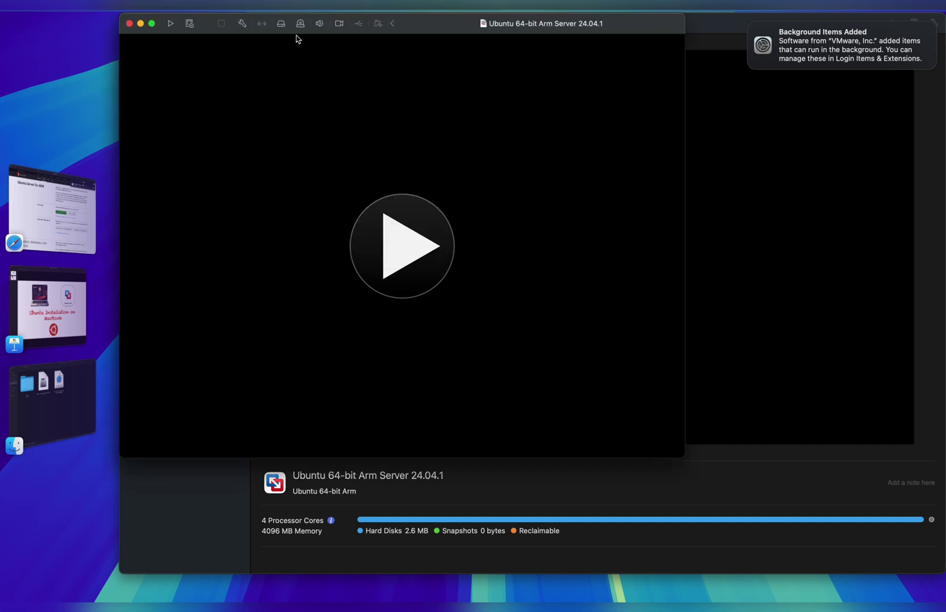
- Confirm the NVMe hard disk remains 20.00 GB, then close the VM settings
left_click(242, 23)
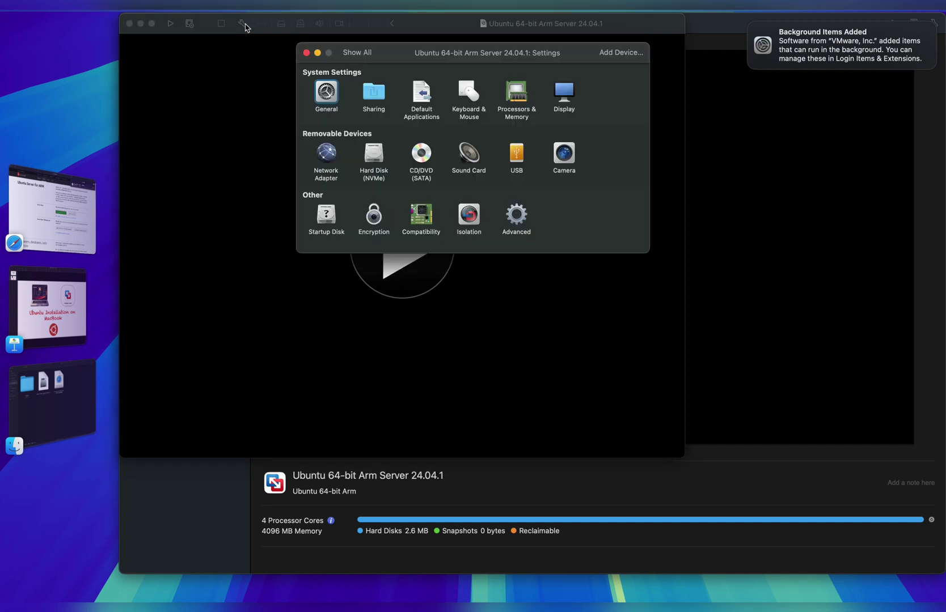
left_click(374, 159)
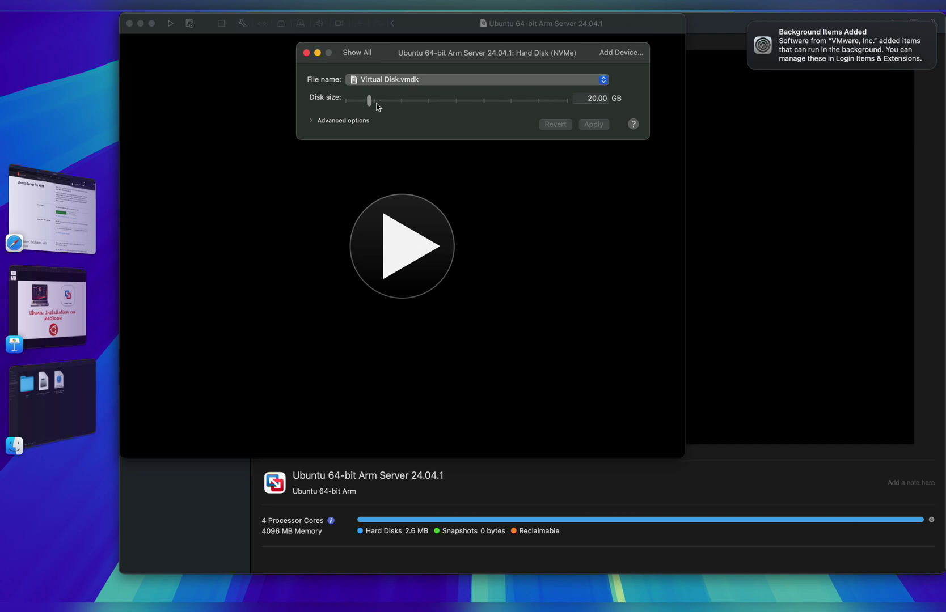
left_click(307, 52)
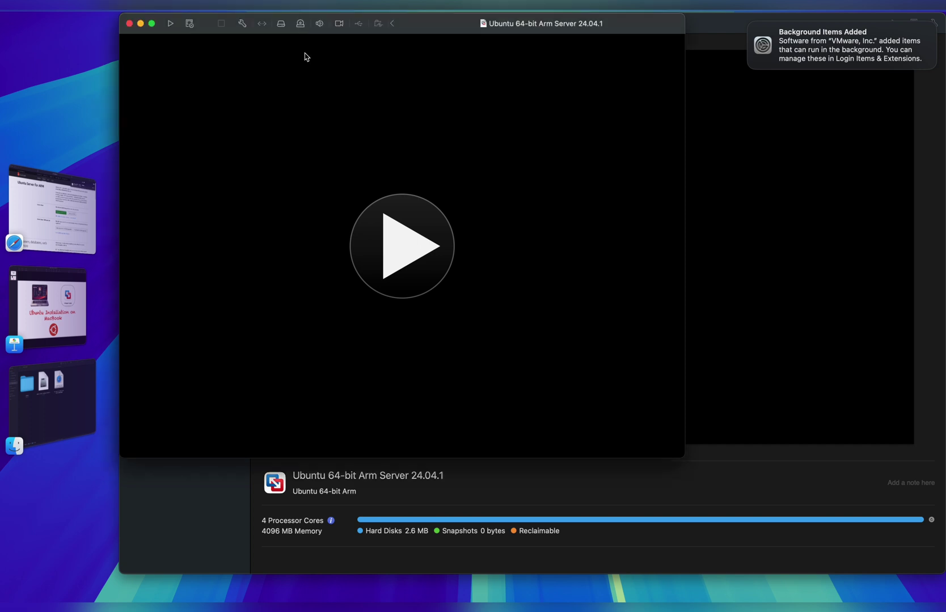
left_click(242, 24)
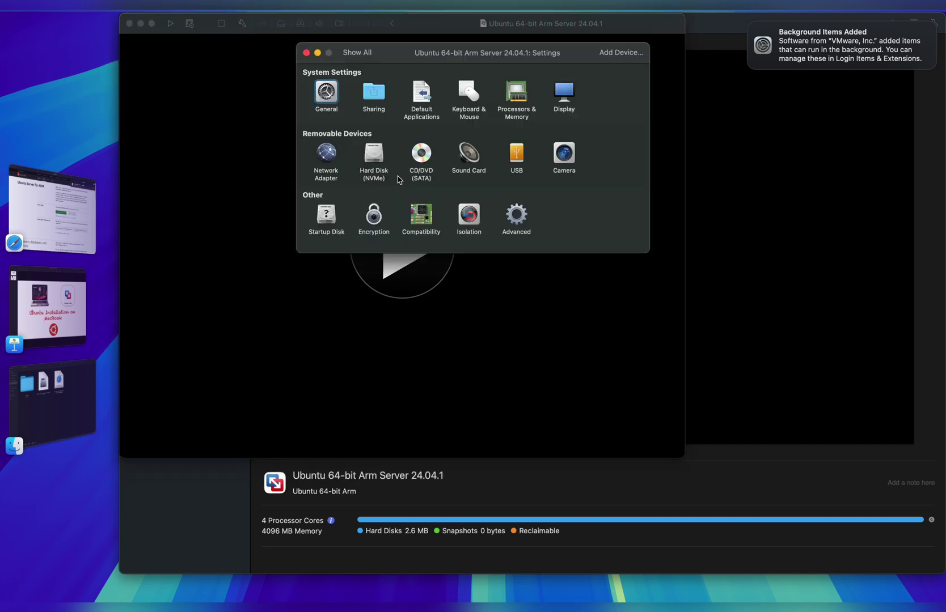
left_click(307, 53)
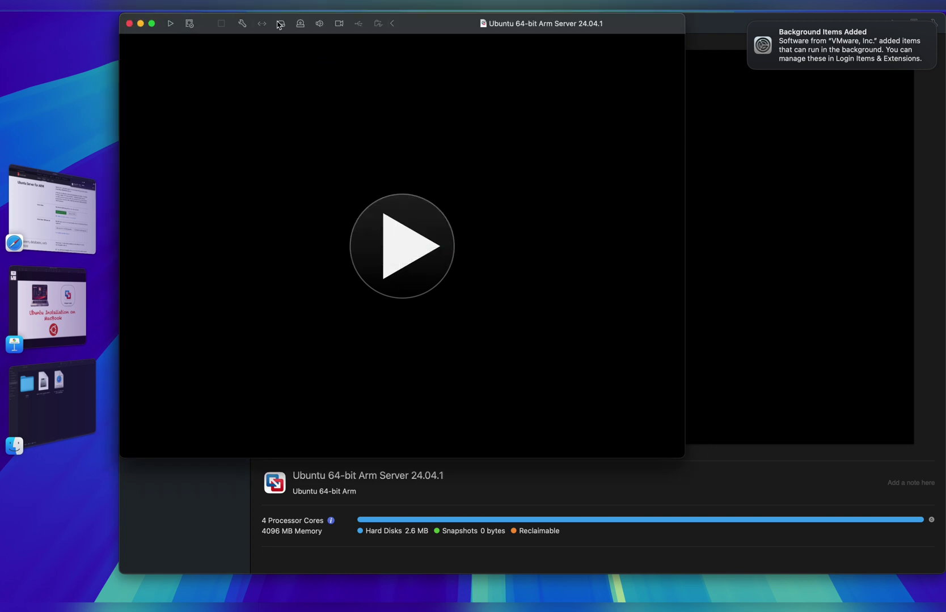
- Power on the VM full screen and halt the GRUB countdown on Try or Install Ubuntu Server
left_click(408, 247)
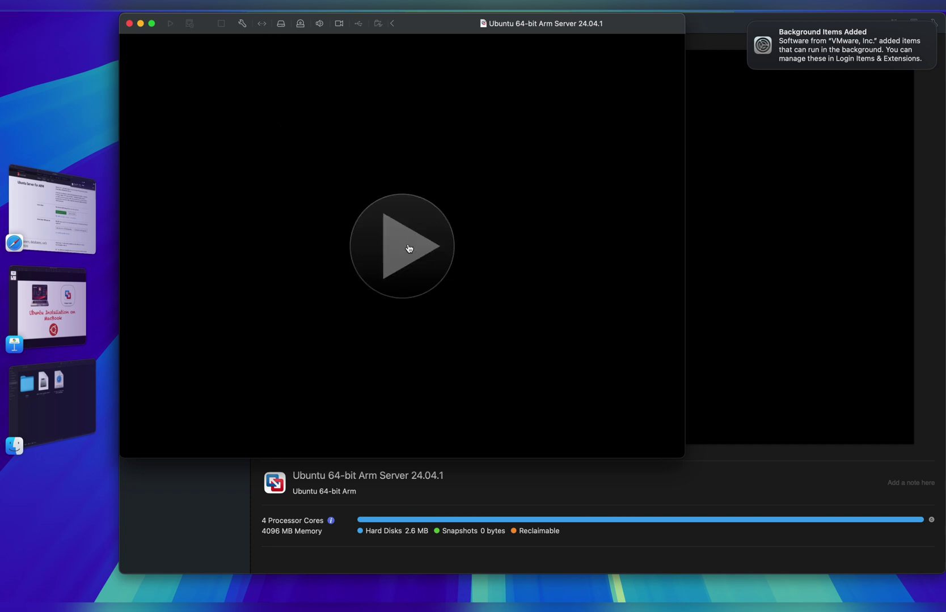
left_click(152, 23)
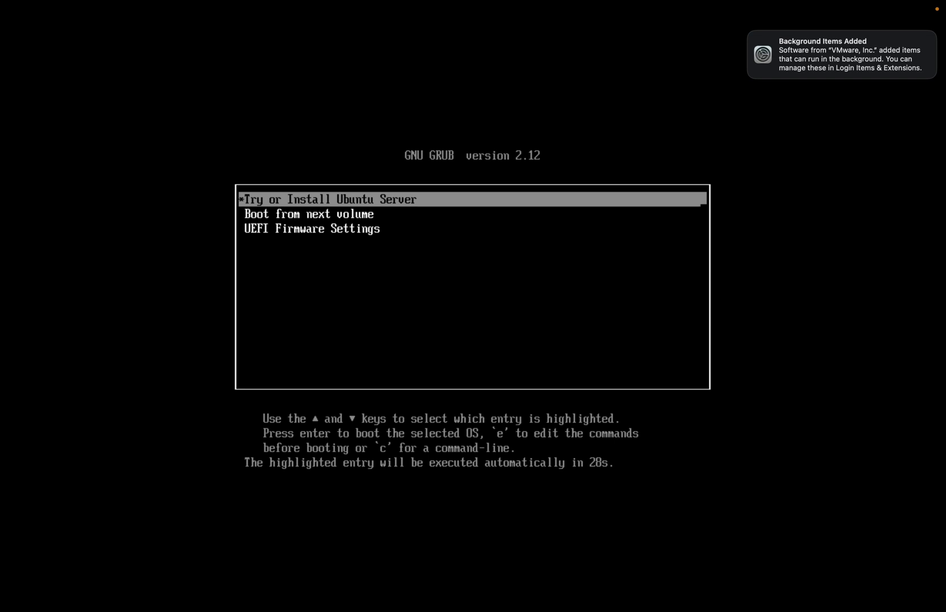
key("Down")
key("Up")
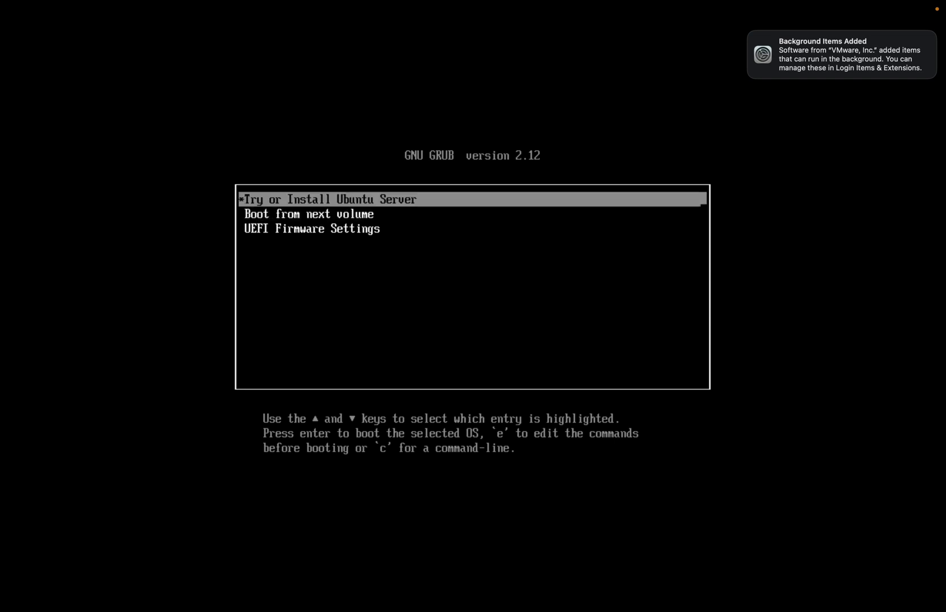
key("Down")
key("Up")
key("Down")
key("Up")
key("Down")
key("Up")
key("Down")
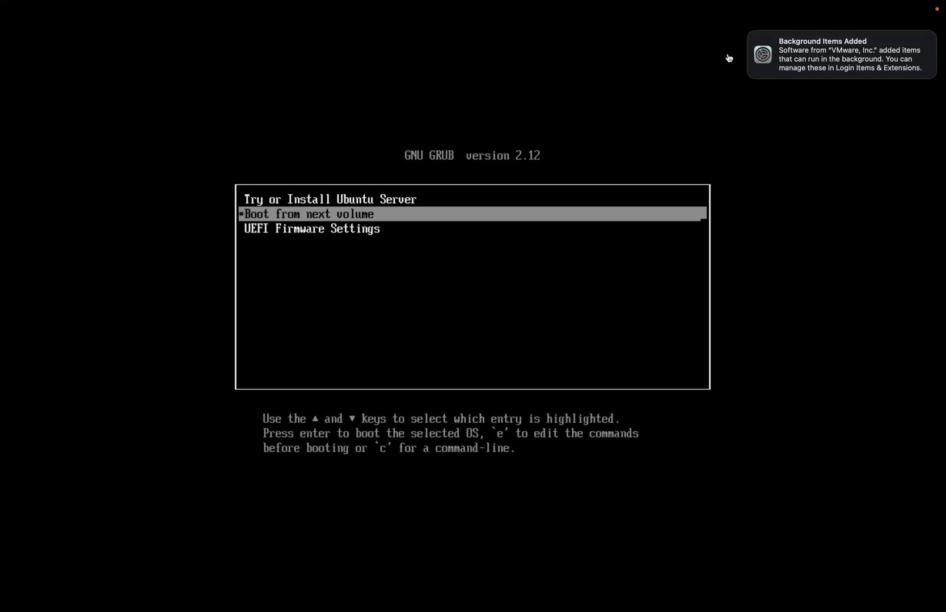
left_click(750, 35)
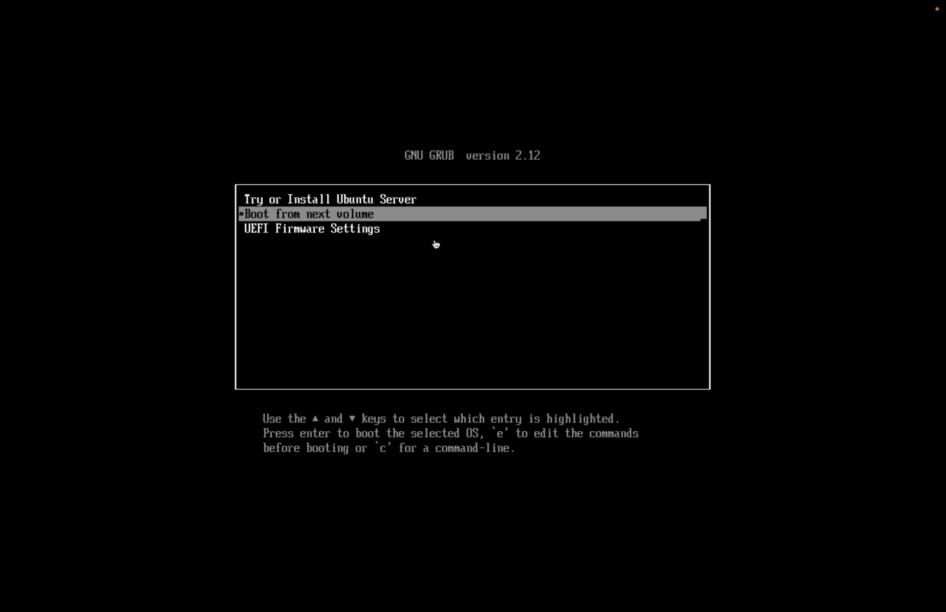
key("Up")
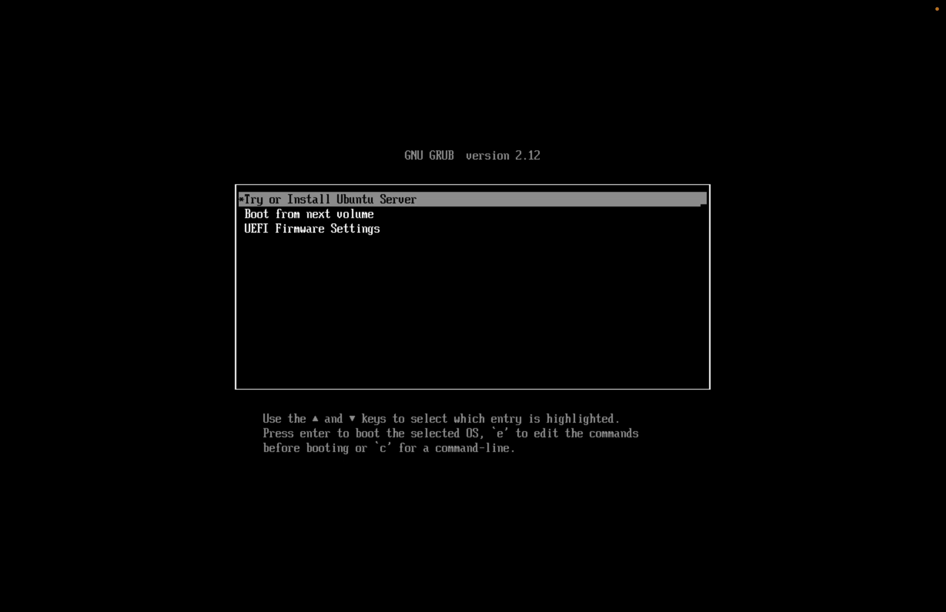
- Boot the installer, choose English, and update to the new installer version
key("Return")
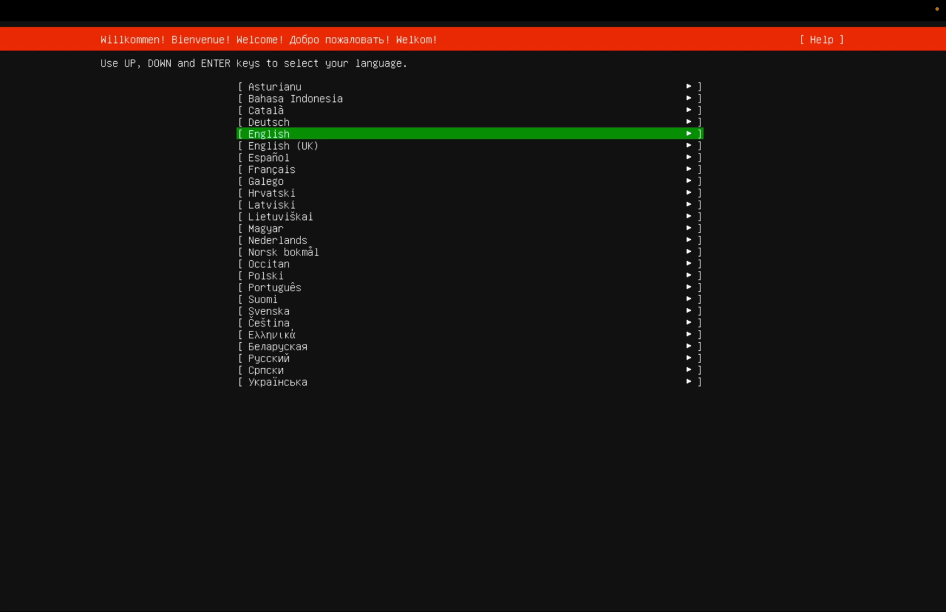
key("Return")
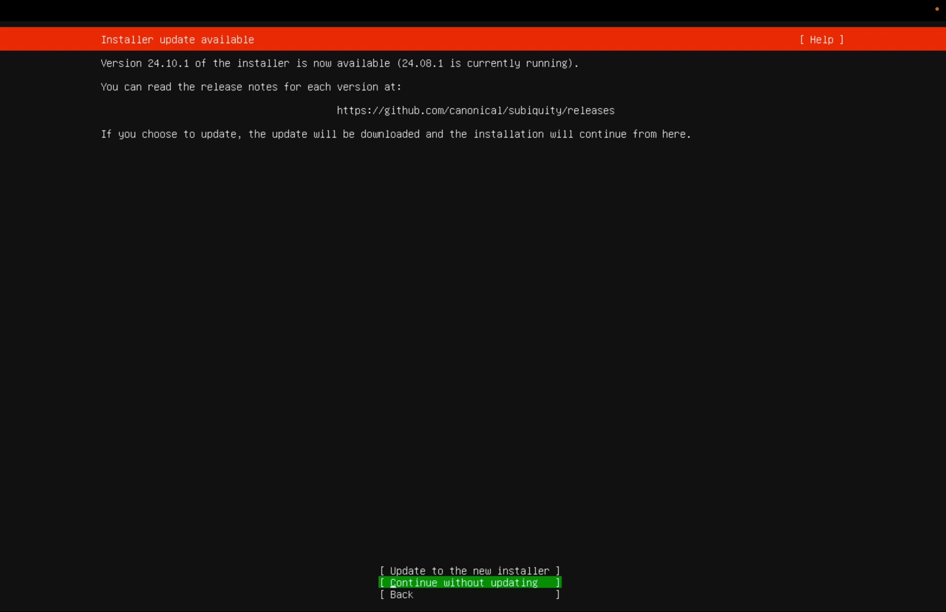
key("Up")
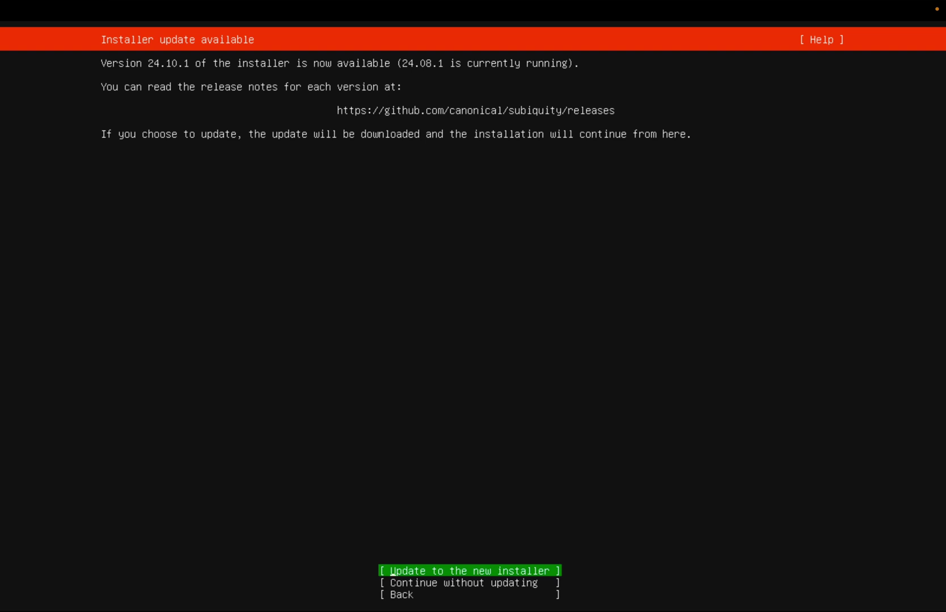
key("Return")
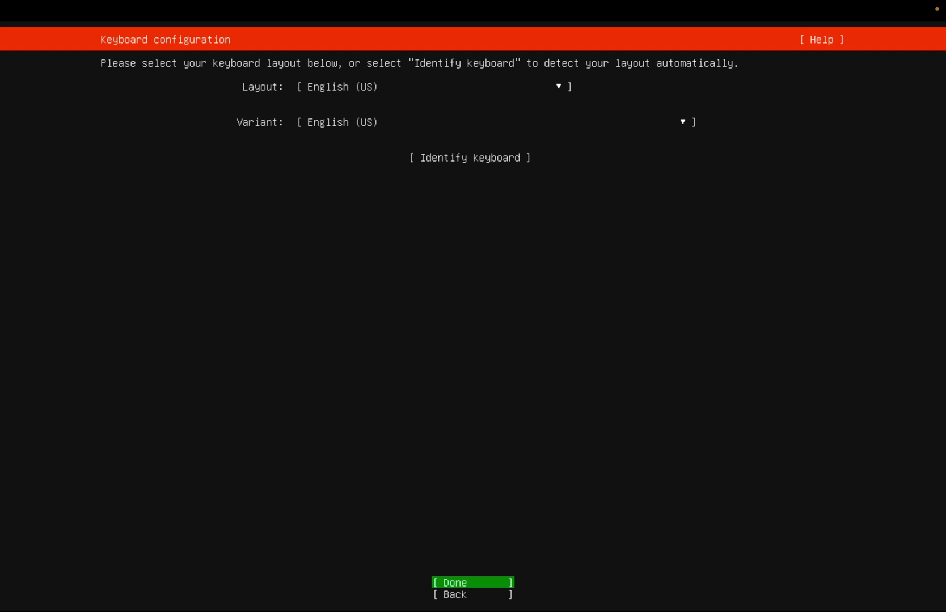
- Accept the English (US) keyboard layout and keep the standard Ubuntu Server installation type
key("Return")
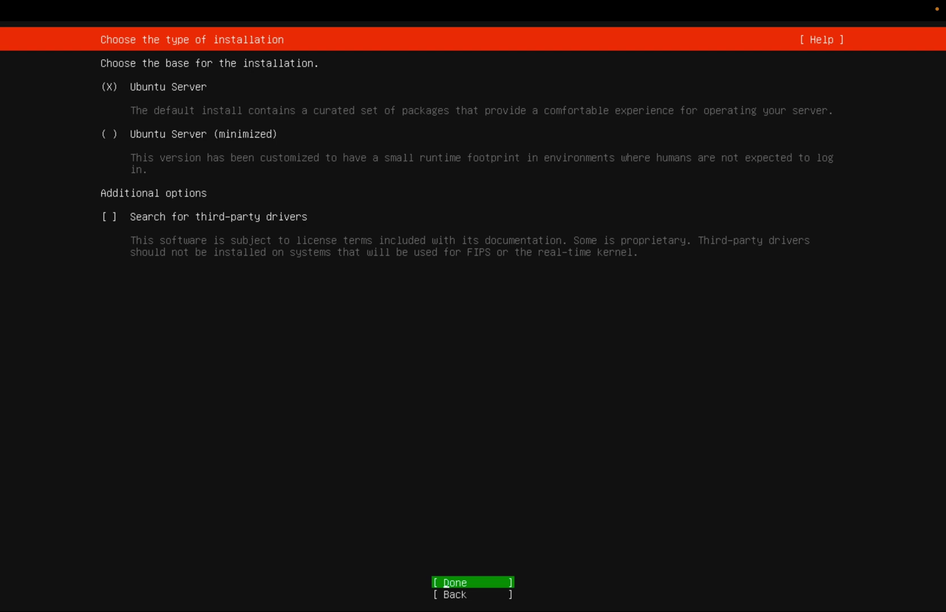
key("Return")
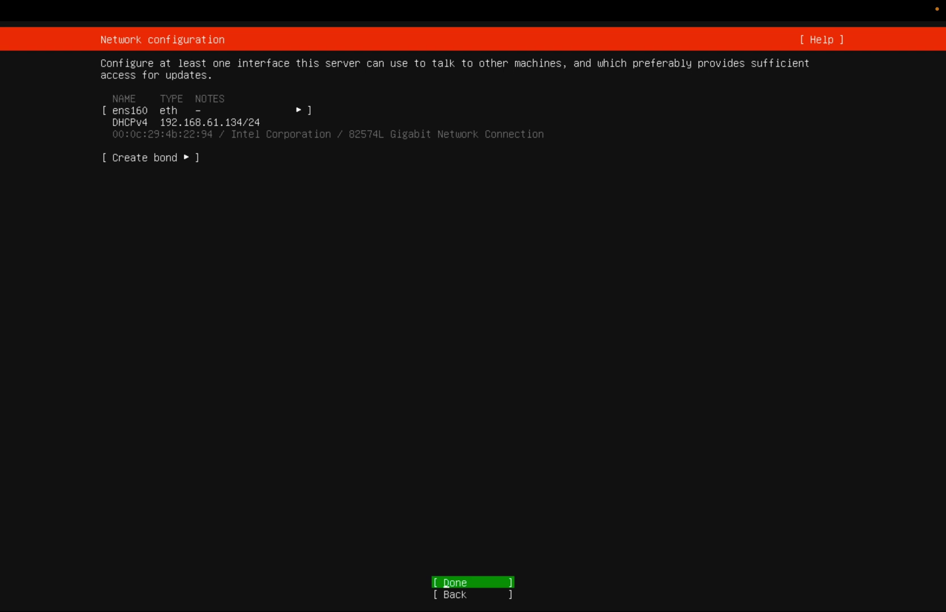
- Accept DHCP networking, no proxy and the default archive mirror, continuing to storage setup
key("Return")
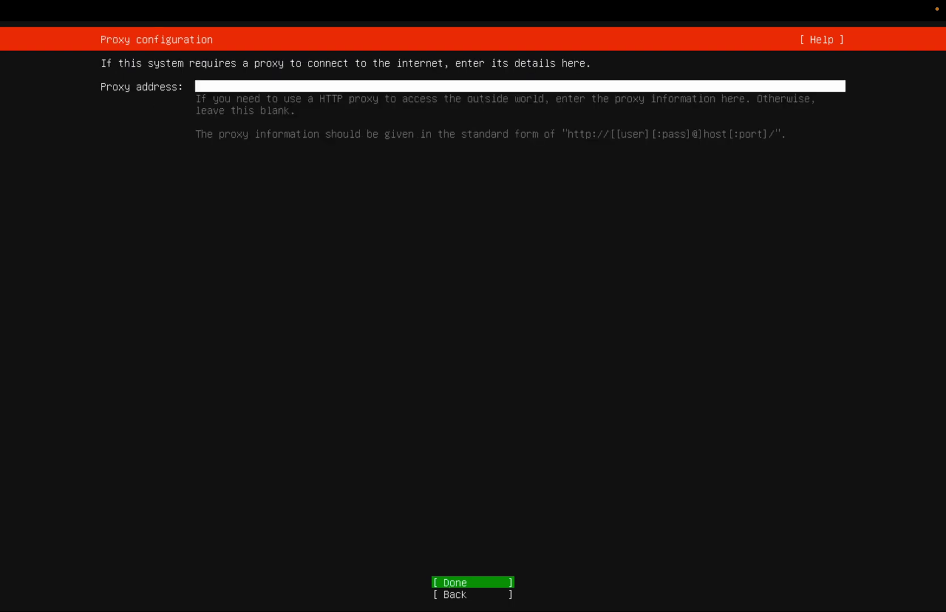
key("Return")
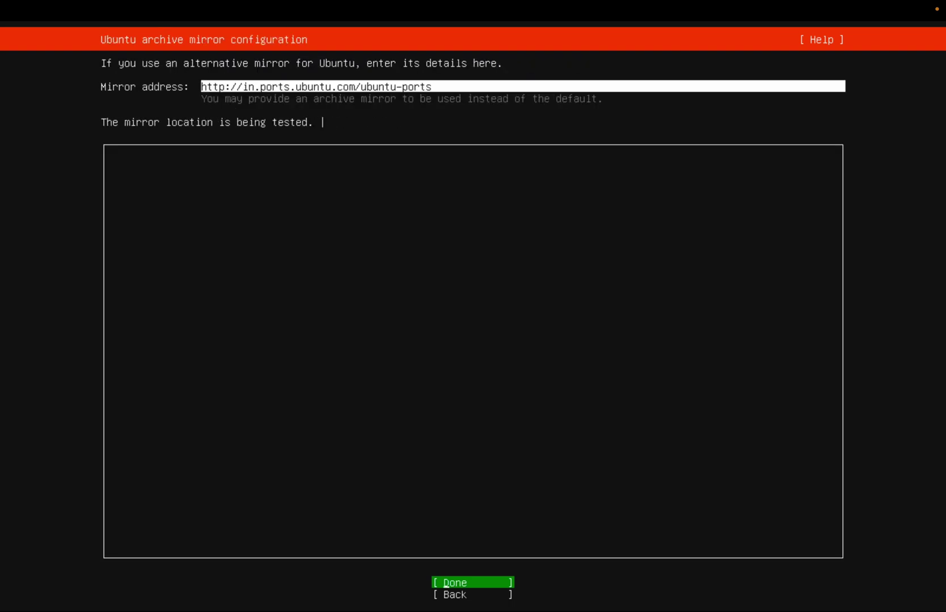
key("Return")
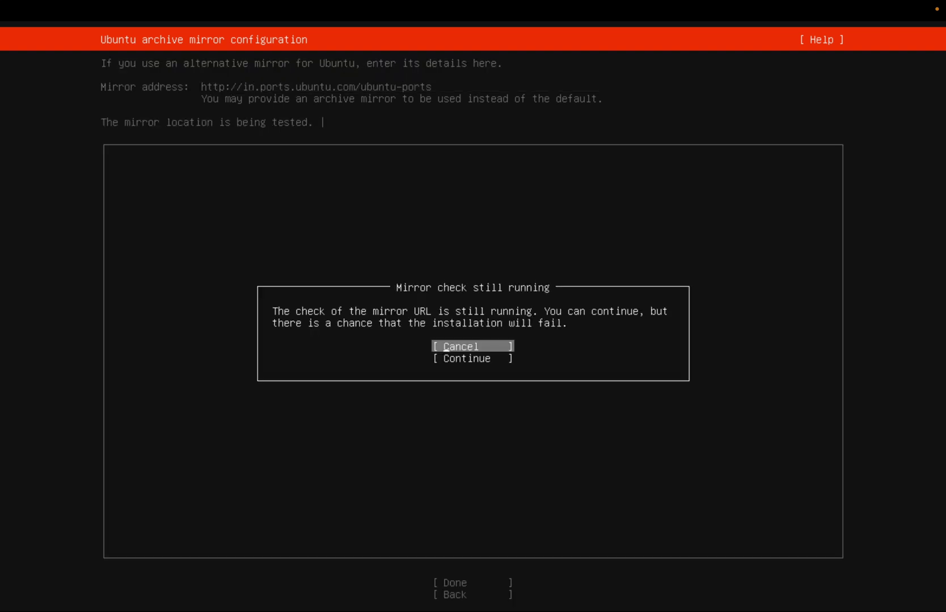
key("Down")
key("Return")
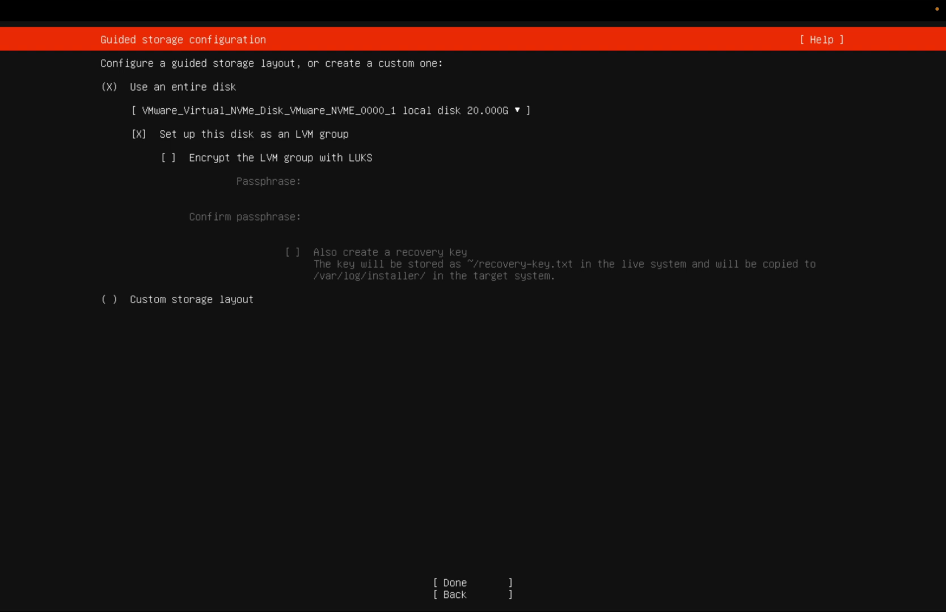
- Accept the guided whole-disk LVM layout and confirm the destructive install
key("Down")
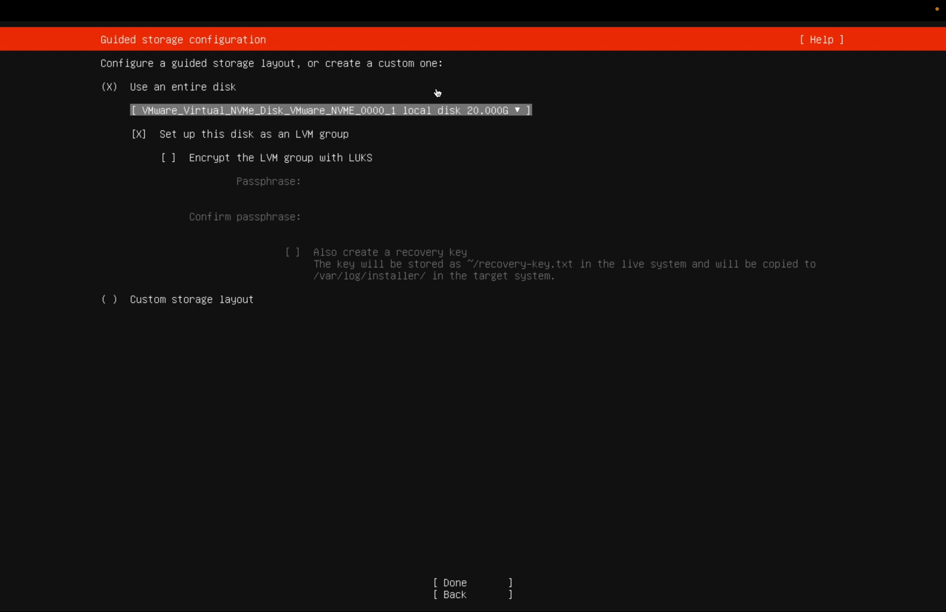
key("Down")
key("Down")
key("Down")
key("Down")
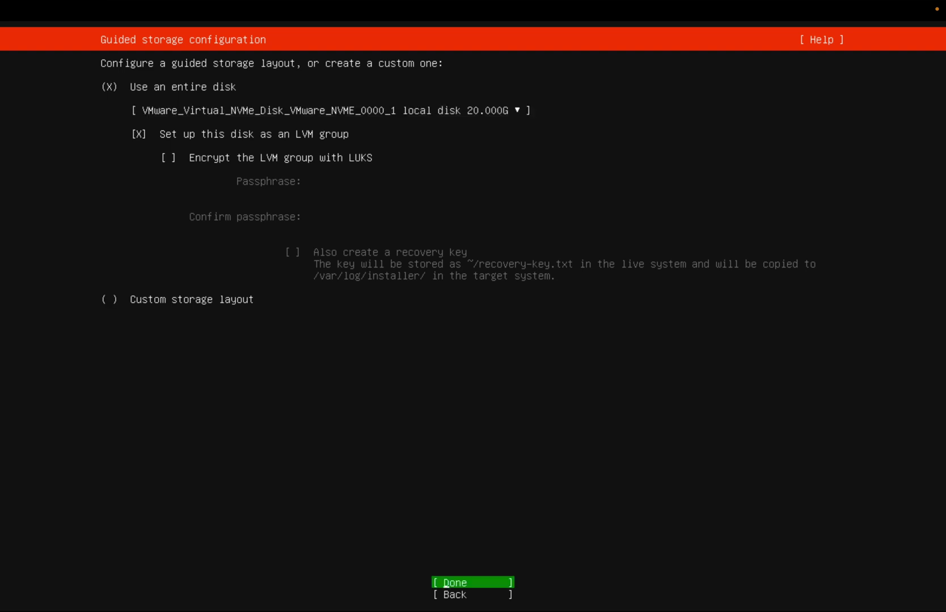
key("Down")
key("Up")
key("Return")
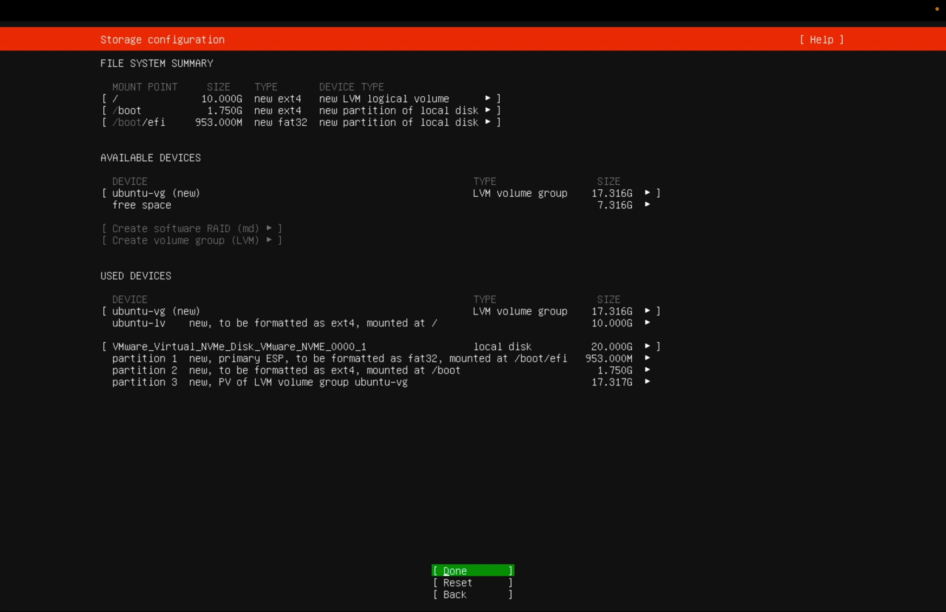
key("Return")
key("Down")
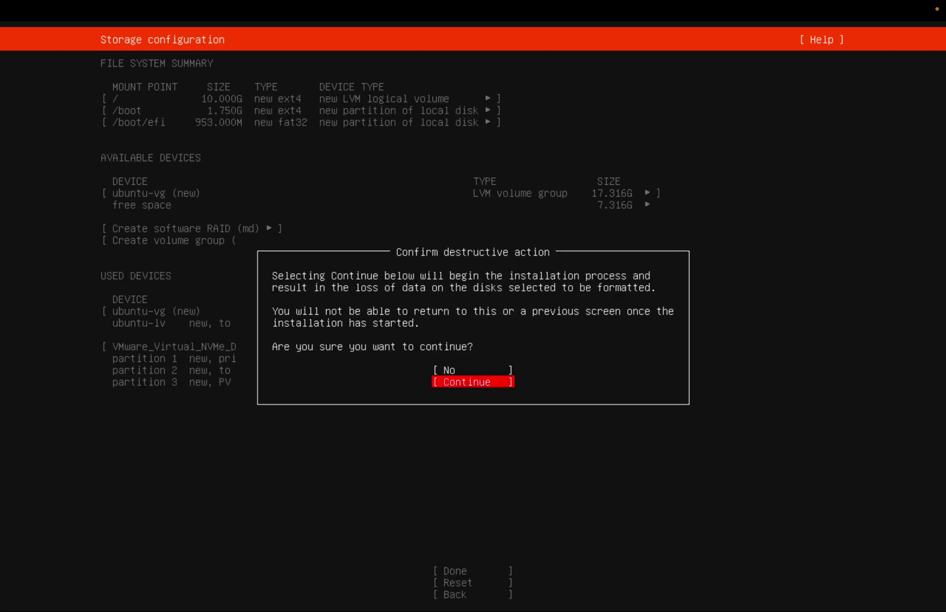
key("Return")
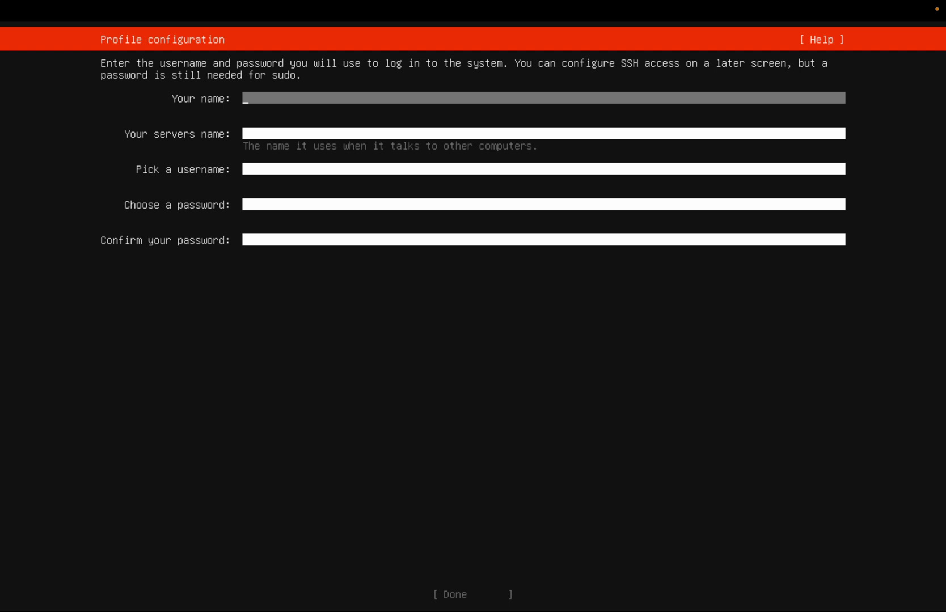
- Enter your name, a server name, a username, and the account password twice in the profile form
type("twra")
key("Tab")
type("t")
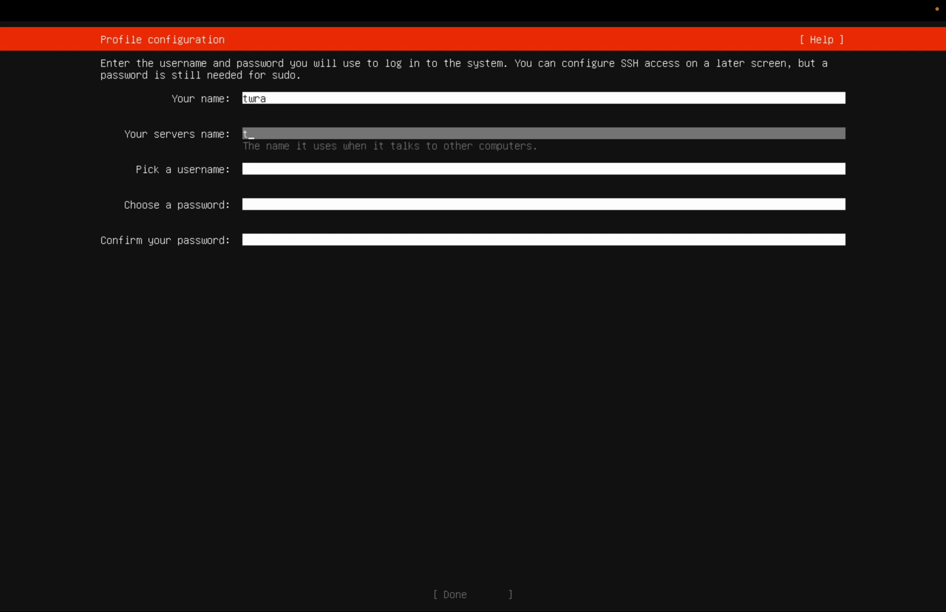
type("wra")
key("Tab")
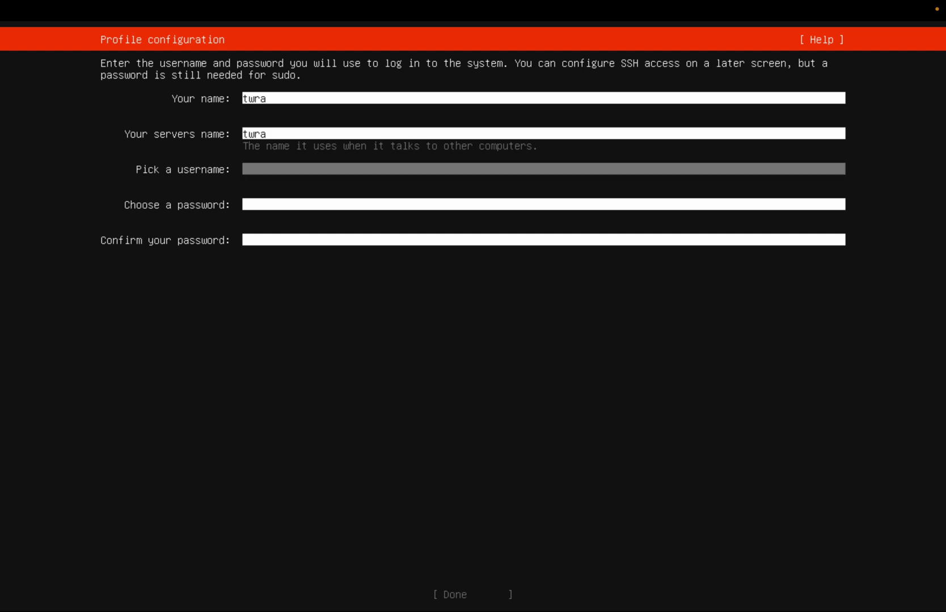
type("robot")
key("Tab")
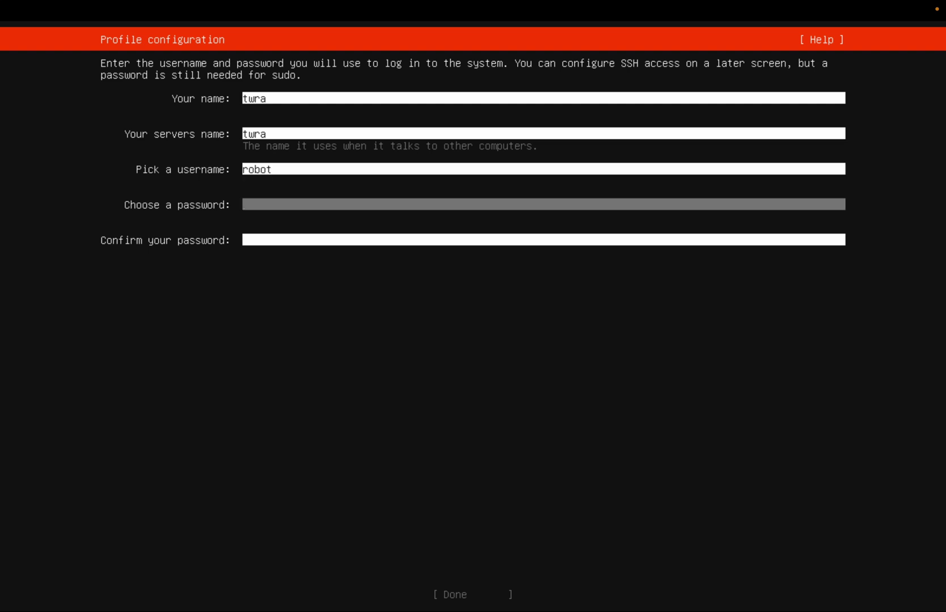
type("********")
key("Tab")
type("*******")
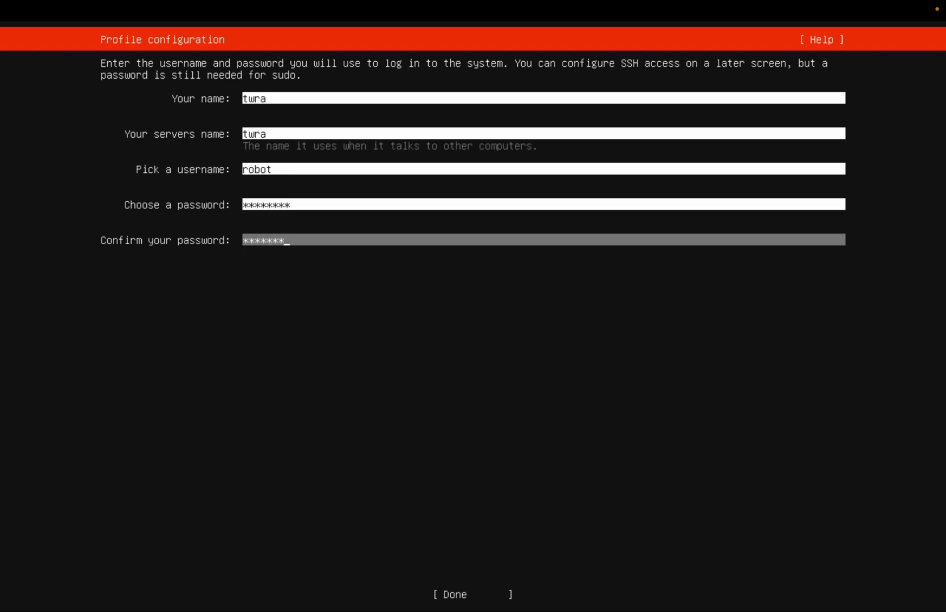
type("*")
key("Tab")
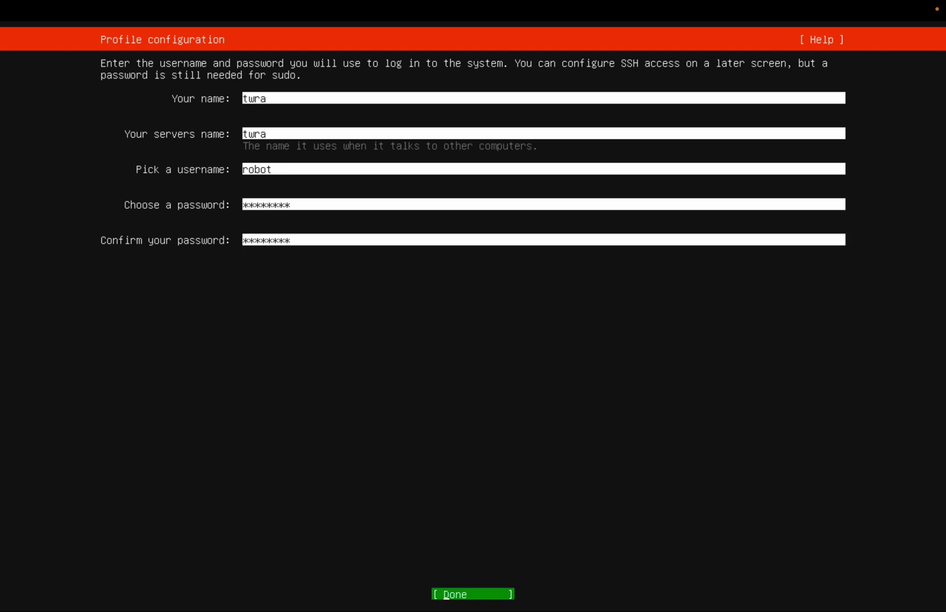
- Submit the profile details and continue with Ubuntu Pro left on Skip for now
key("Return")
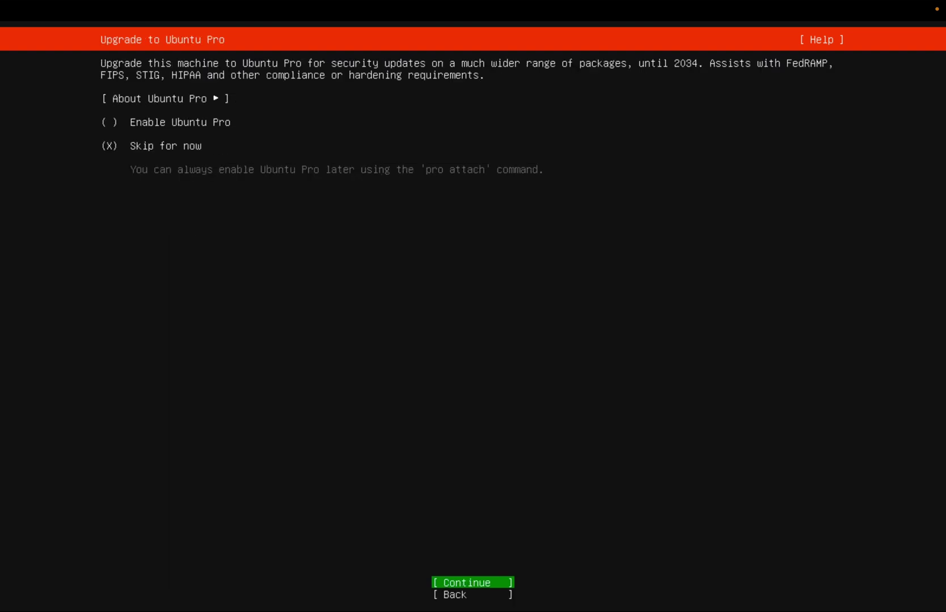
key("Up")
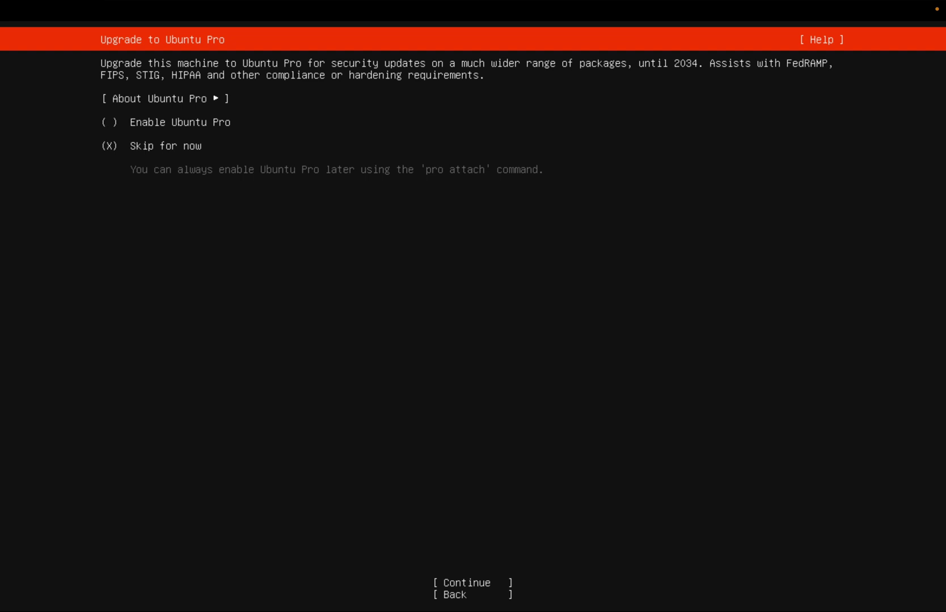
key("Up")
key("space")
key("Down")
key("space")
key("Tab")
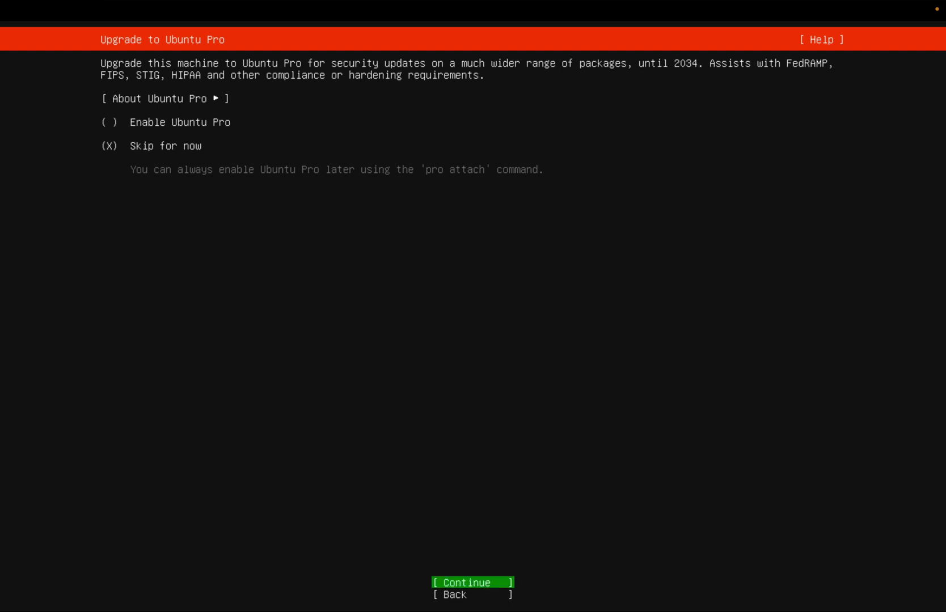
key("Return")
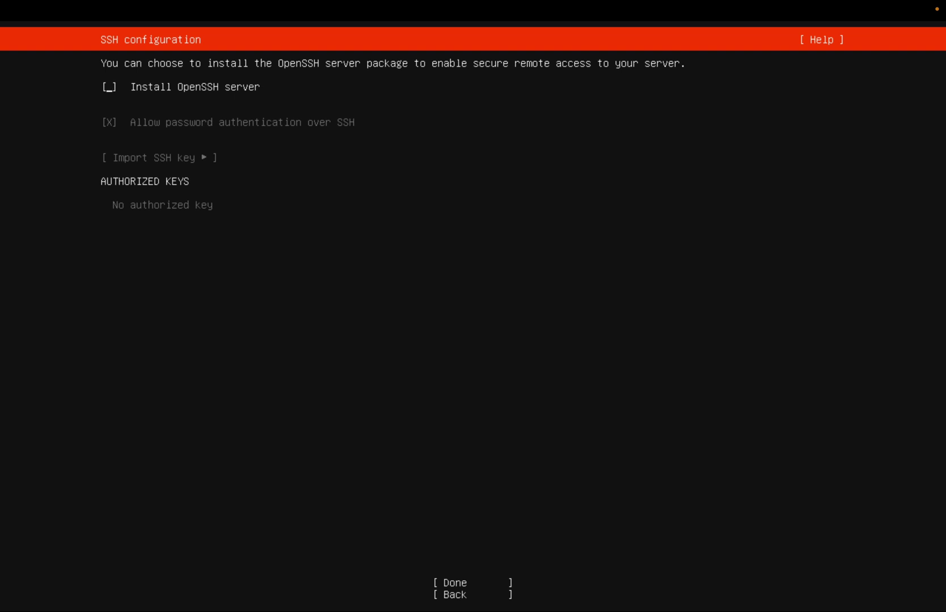
- Accept SSH settings without the OpenSSH server and move to Done past the featured snaps
key("Tab")
key("Tab")
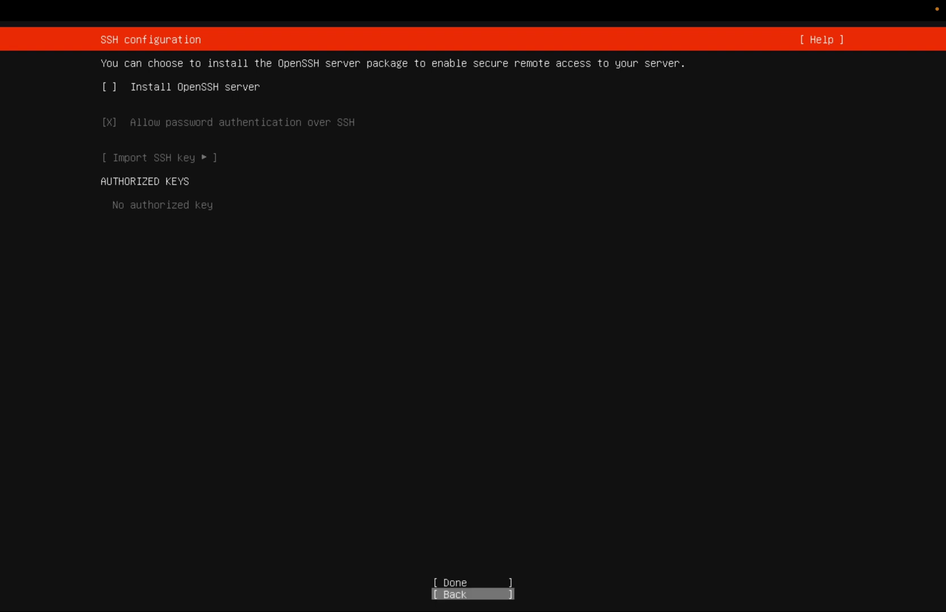
key("Up")
key("Return")
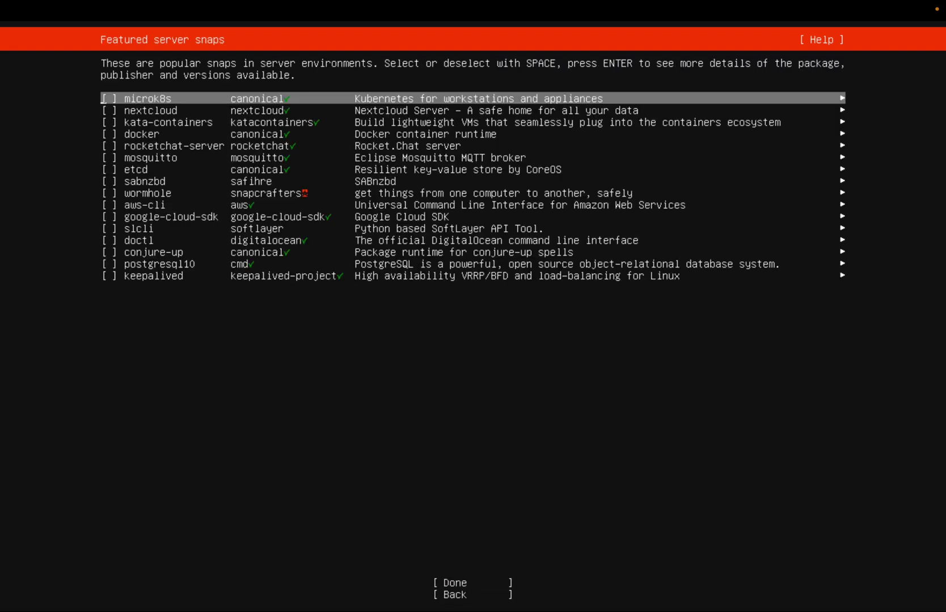
key("Down")
key("Down")
key("Down")
key("Down")
key("Down")
key("Down")
key("Down")
key("Down")
key("Down")
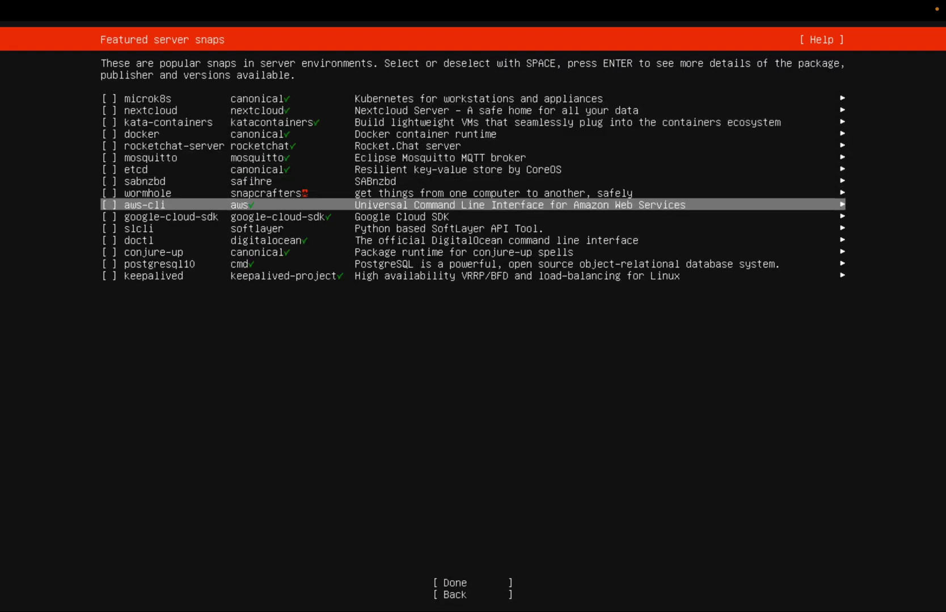
key("Down")
key("Down")
key("Down")
key("Down")
key("Down")
key("Down")
key("Down")
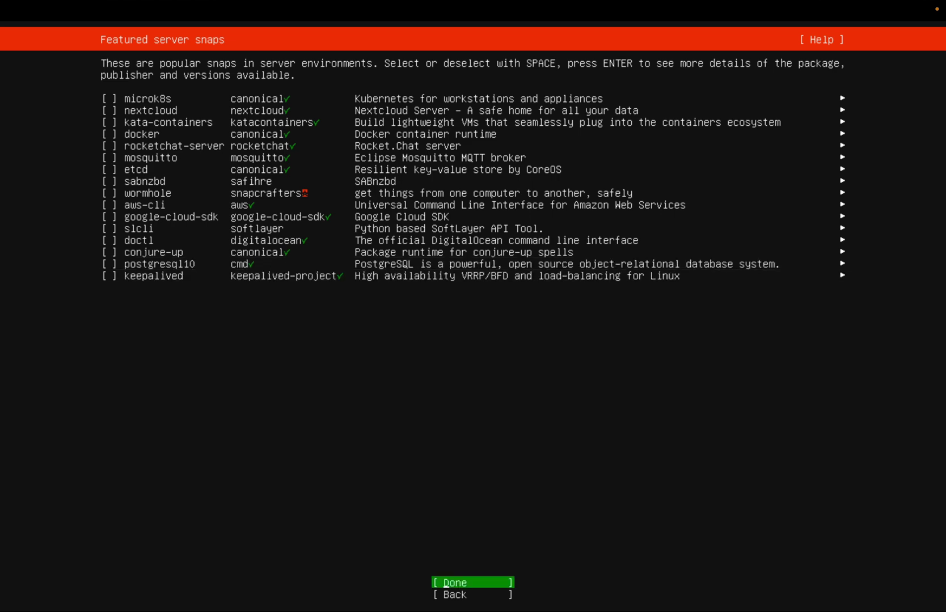
- Install Ubuntu with no extra snaps, then choose Reboot Now once installation completes
key("Return")
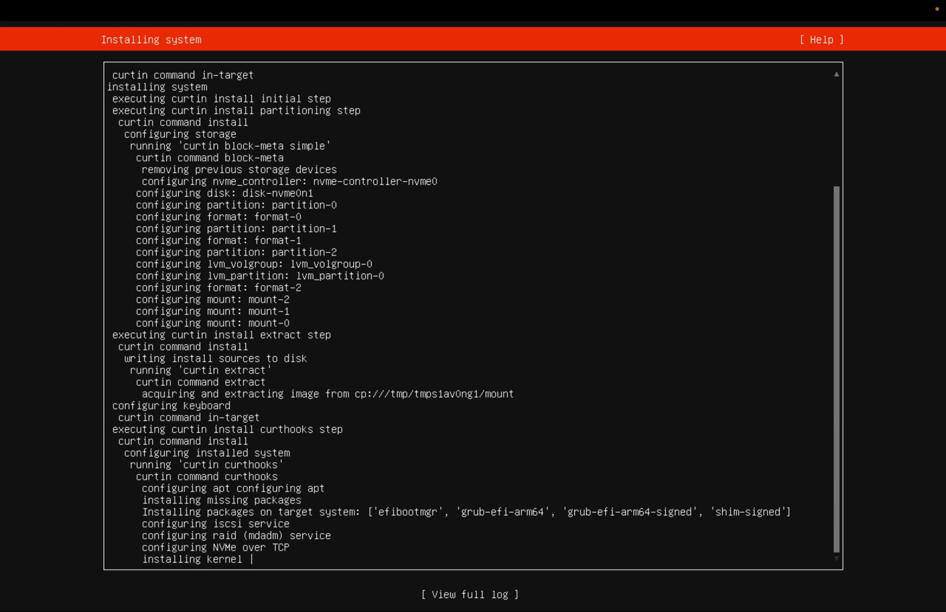
key("Tab")
key("Tab")
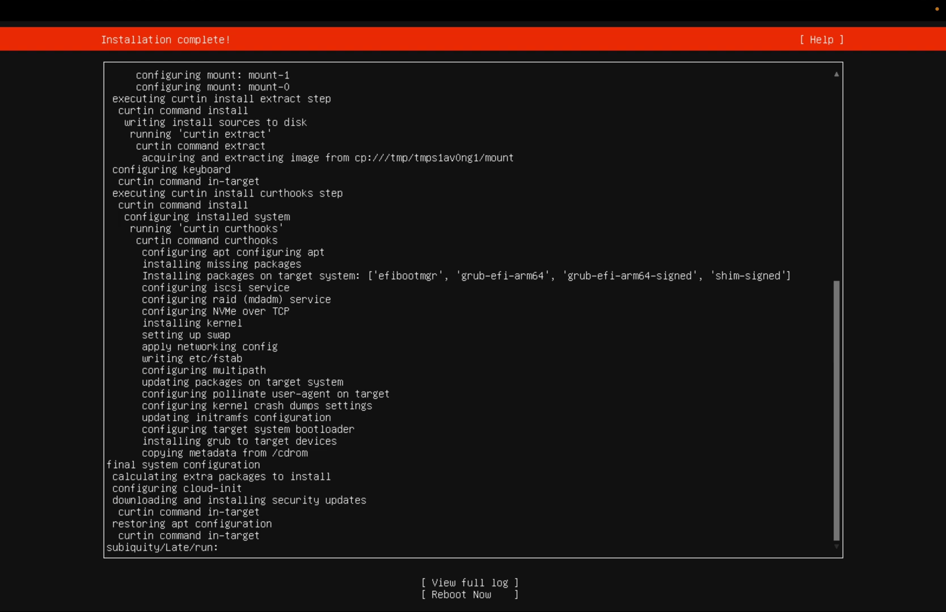
key("Tab")
key("Down")
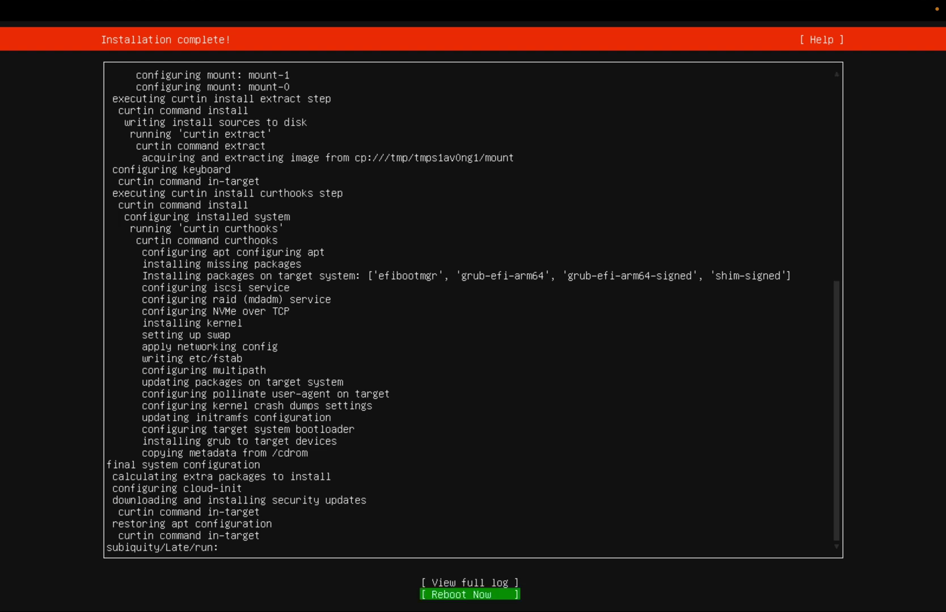
key("Return")
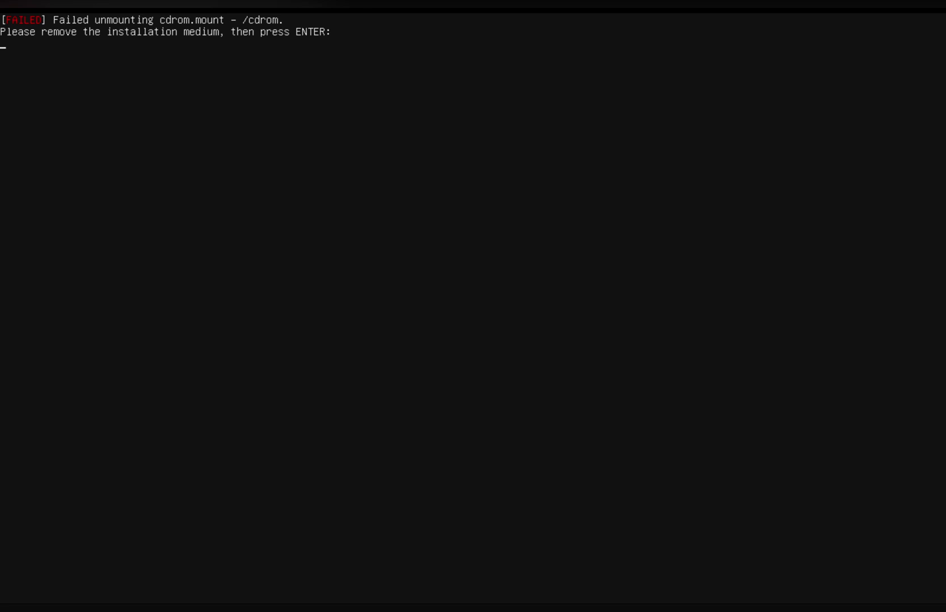
- Dismiss the remove-installation-medium prompt and shut down the virtual machine
key("Return")
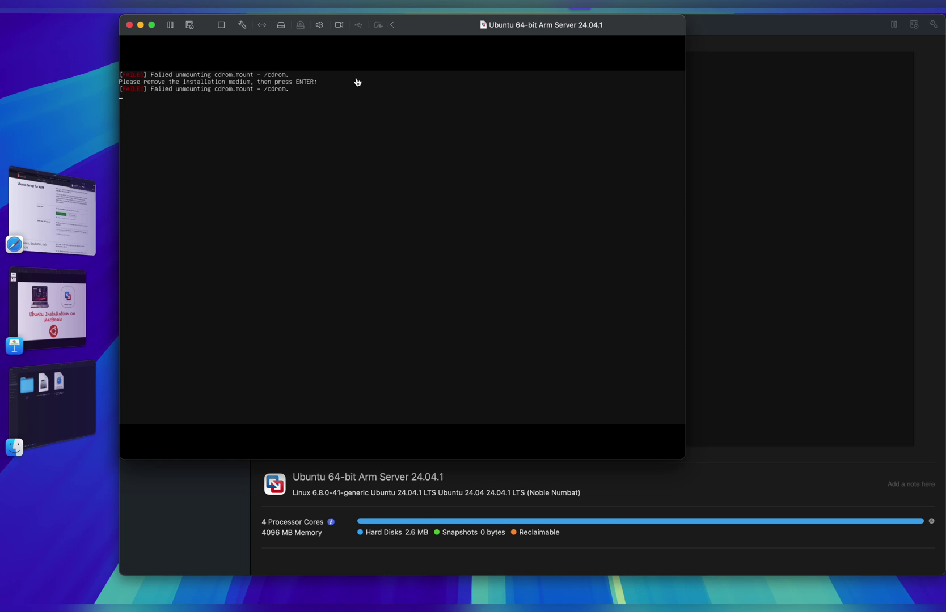
left_click(223, 26)
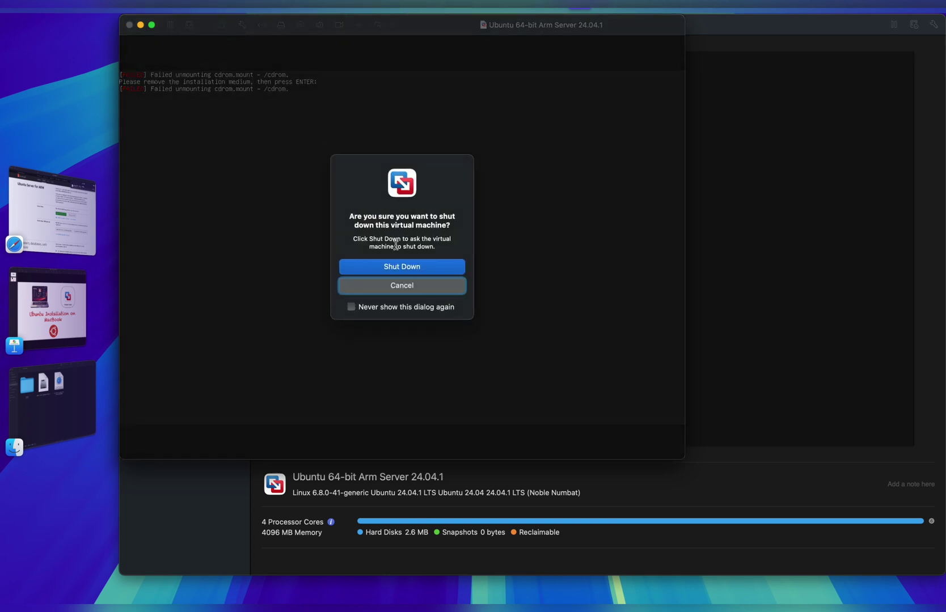
left_click(405, 268)
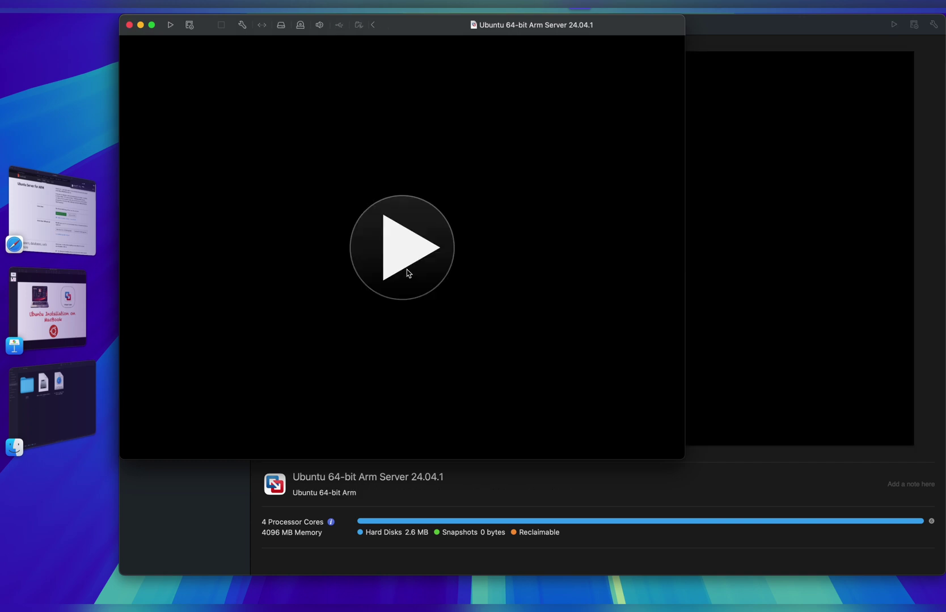
- Untick Connect CD/DVD Drive in the CD/DVD (SATA) settings and power the VM back on
left_click(301, 26)
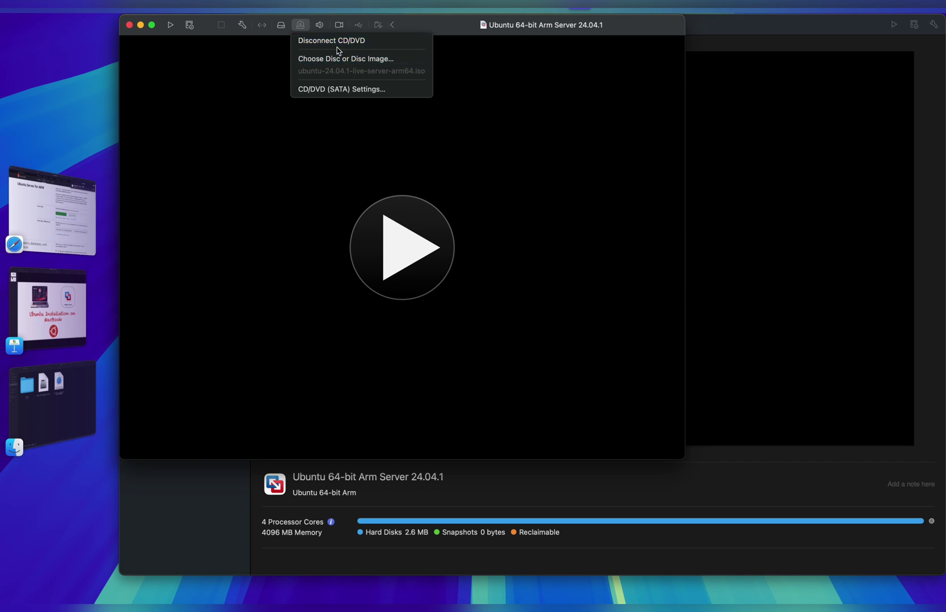
left_click(243, 27)
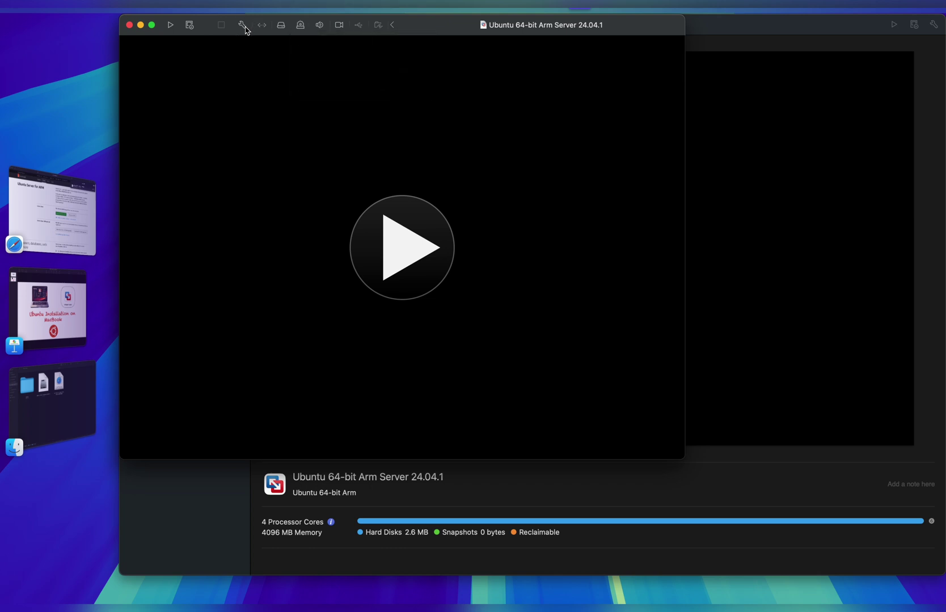
left_click(242, 26)
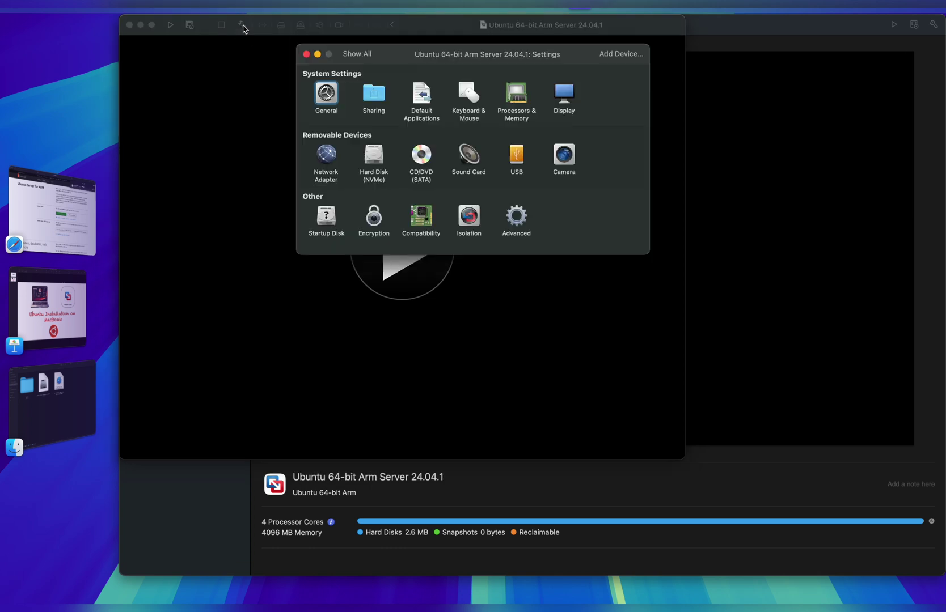
left_click(419, 161)
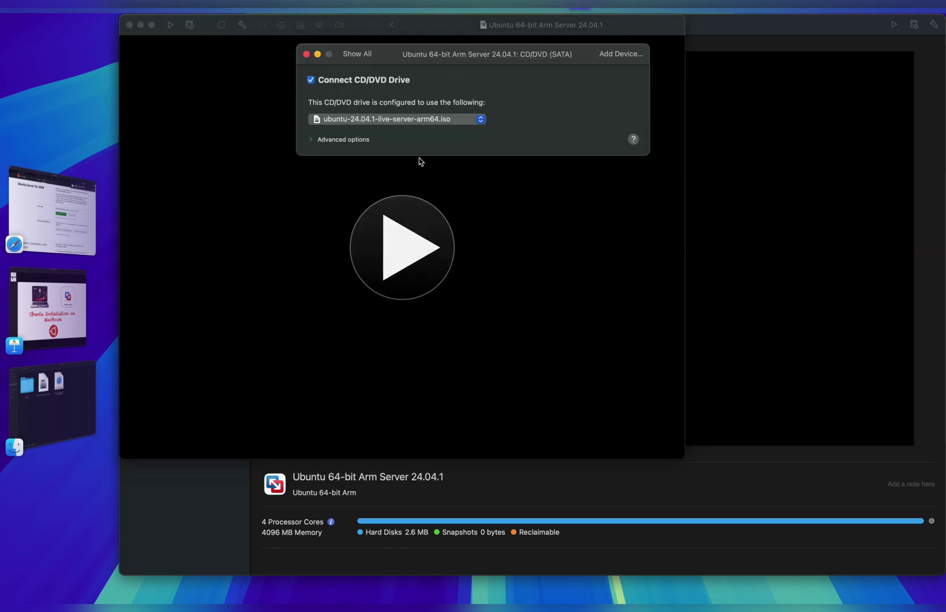
left_click(311, 80)
left_click(306, 54)
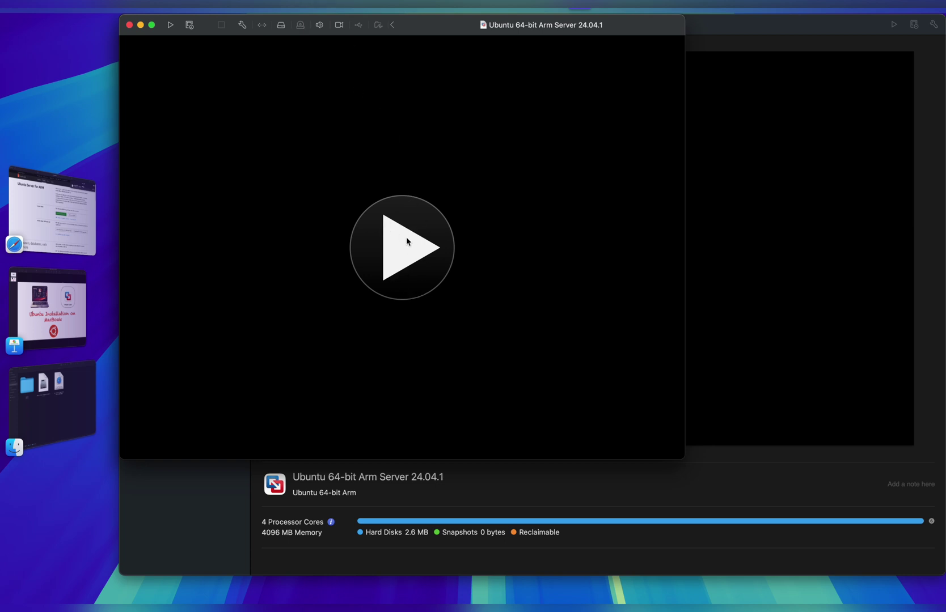
left_click(407, 251)
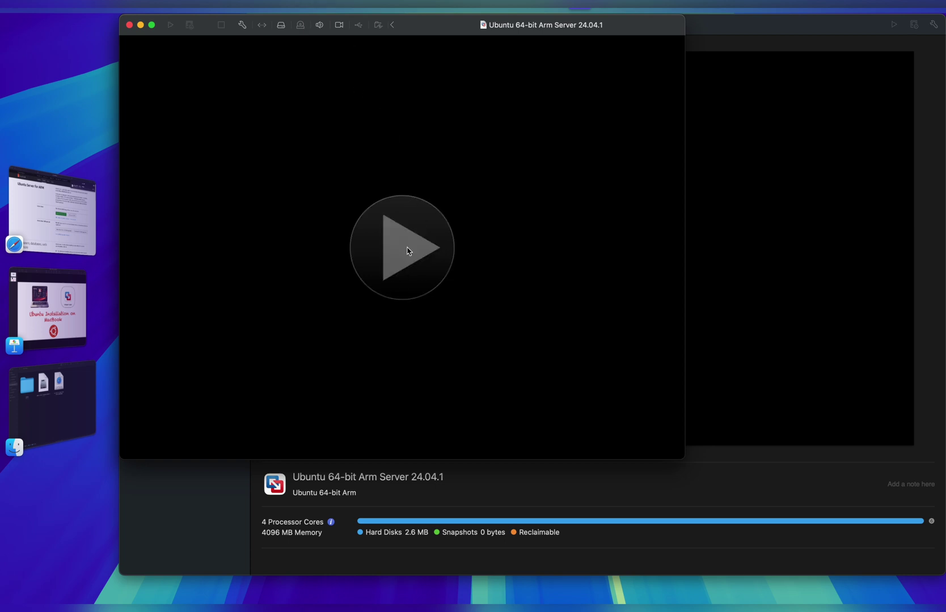
- Switch the VM to full screen and enter the username at the Ubuntu console login
left_click(152, 25)
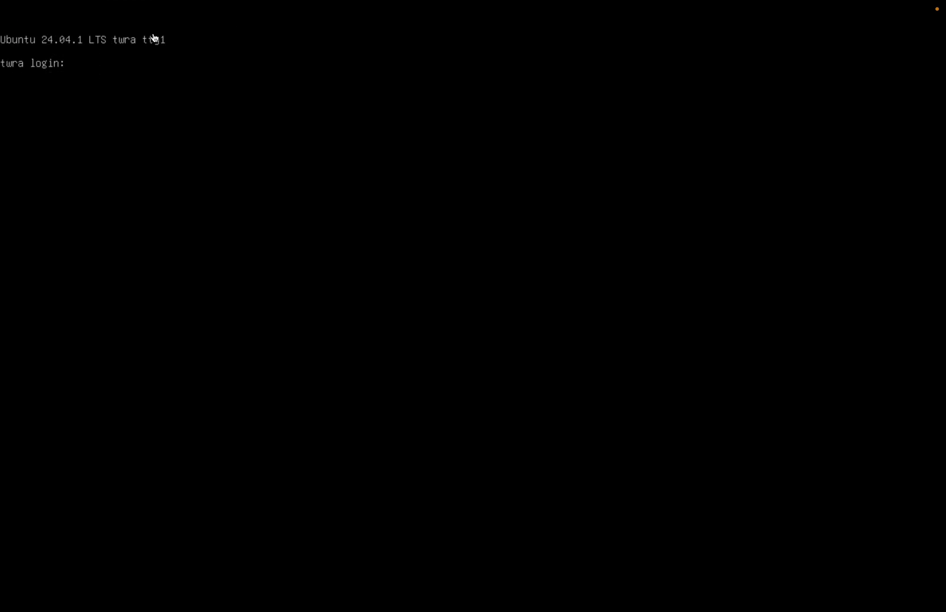
type("robot")
key("Return")
key("Return")
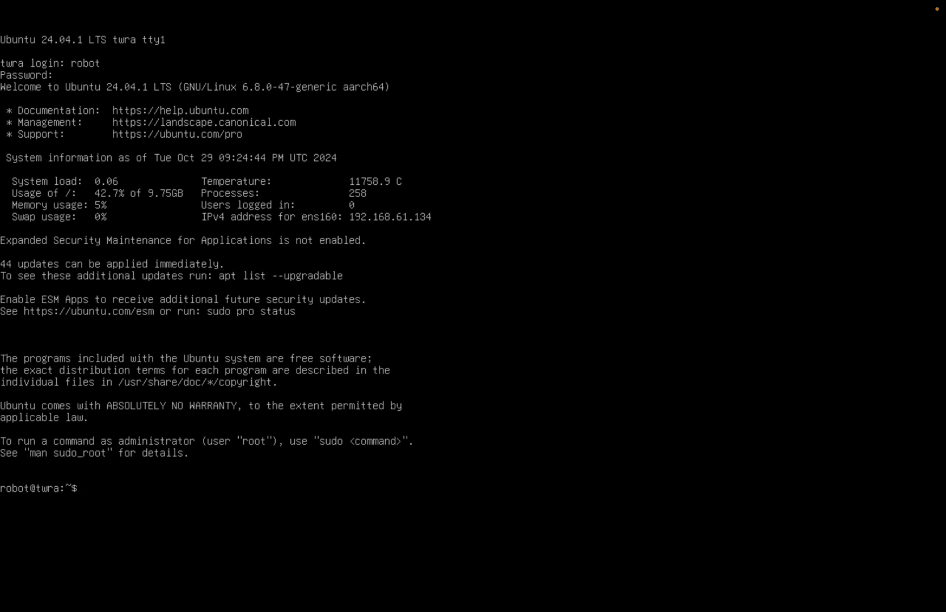
- Run sudo apt update, then sudo apt upgrade and confirm with y
type("sudo apt update")
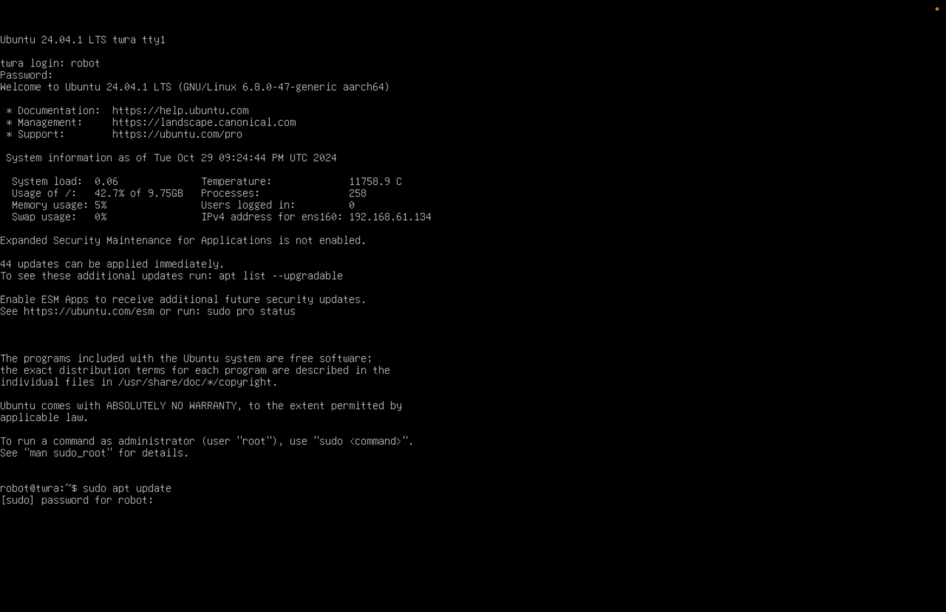
key("Return")
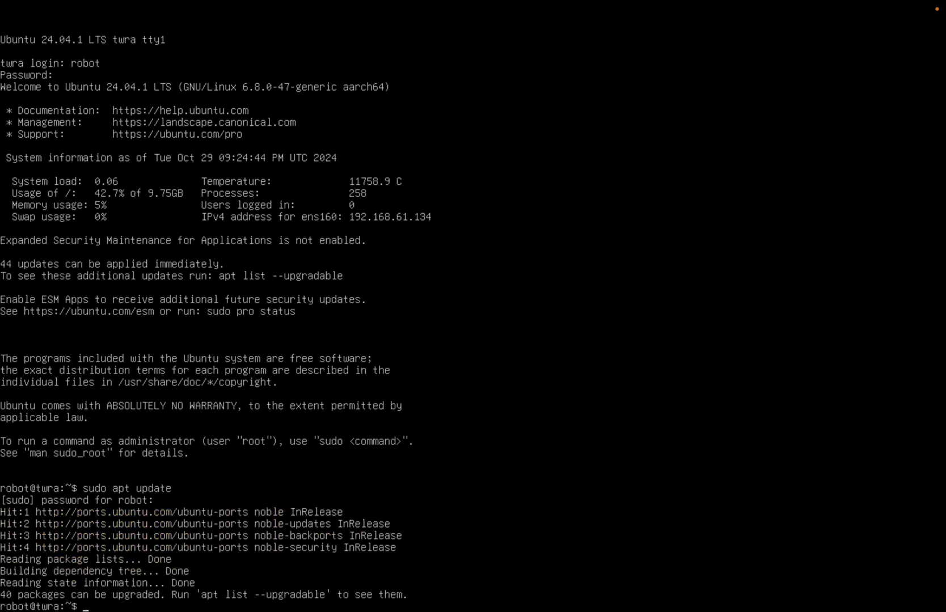
key("Up")
key("BackSpace")
key("BackSpace")
key("BackSpace")
key("BackSpace")
key("BackSpace")
type("pgrade")
key("Return")
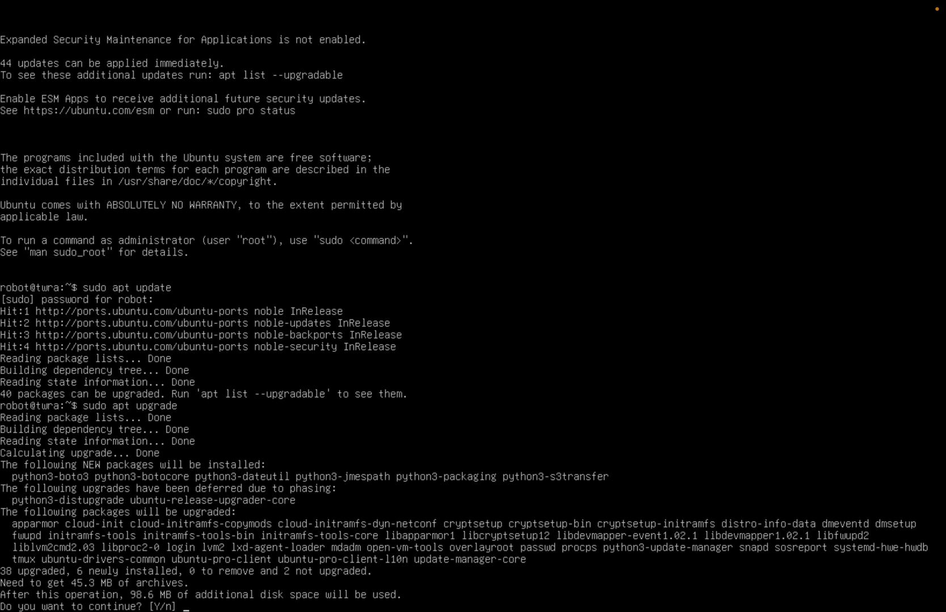
type("y")
key("Return")
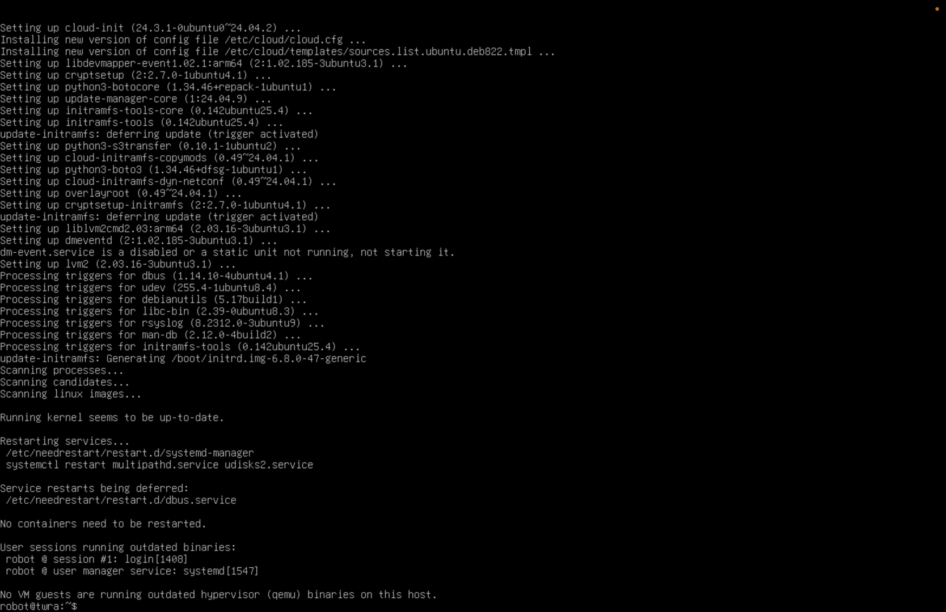
- Run sudo apt install ubuntu-desktop and answer y to install its 1,027 packages
type("sudo apt install ub")
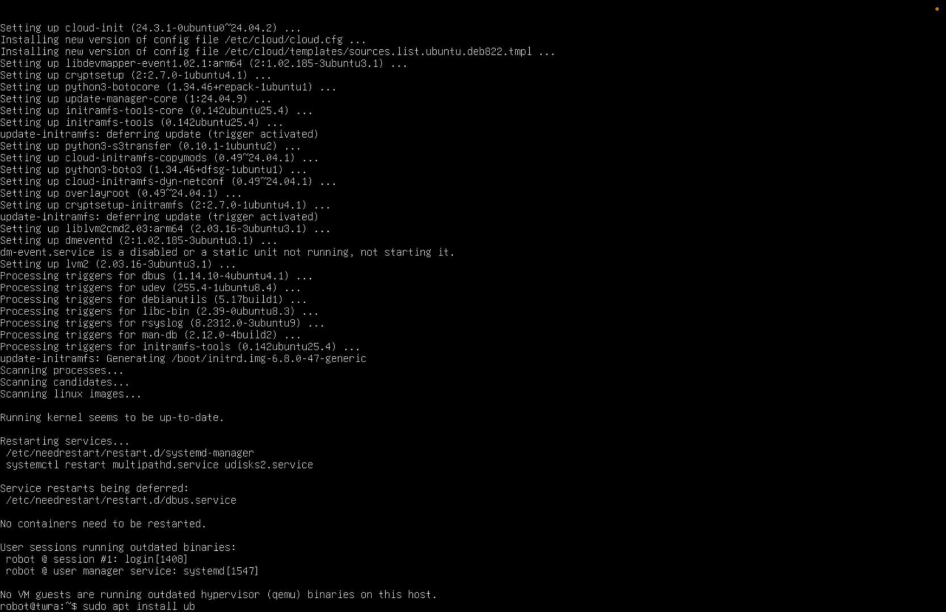
type("untu-desktop")
key("Return")
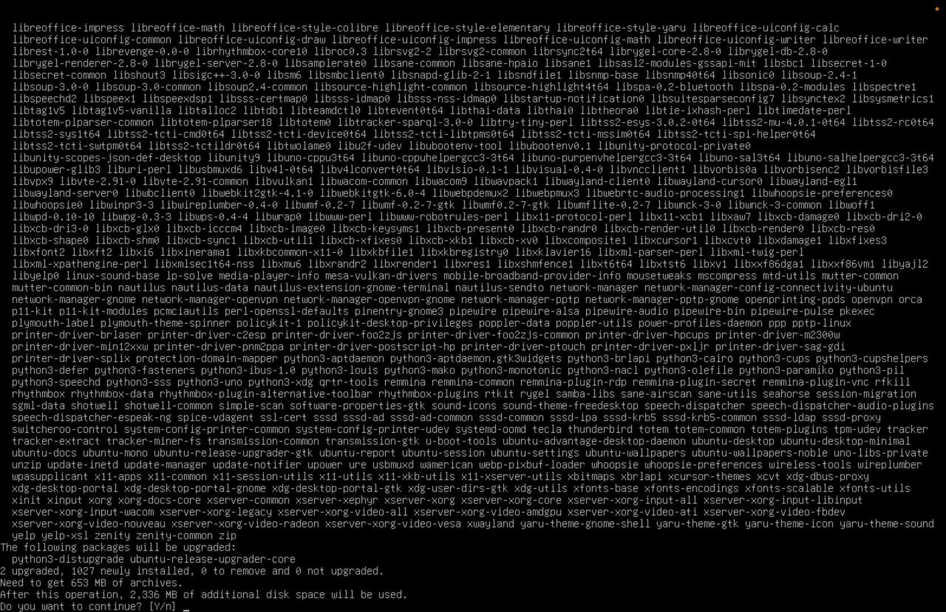
type("y")
key("Return")
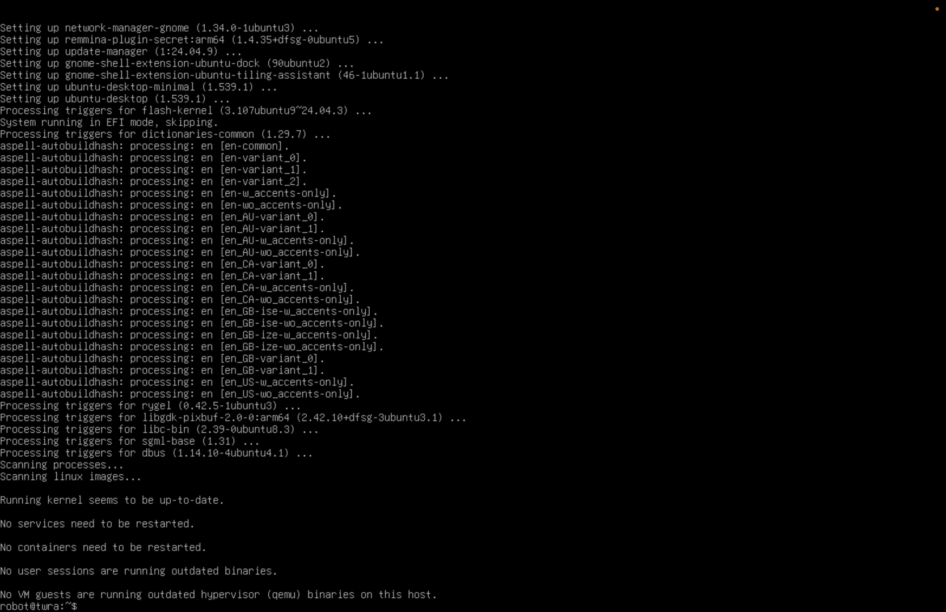
- Rerun sudo apt install ubuntu-desktop to confirm it is already the newest version
type("sudo apt install ubuntu-desktop")
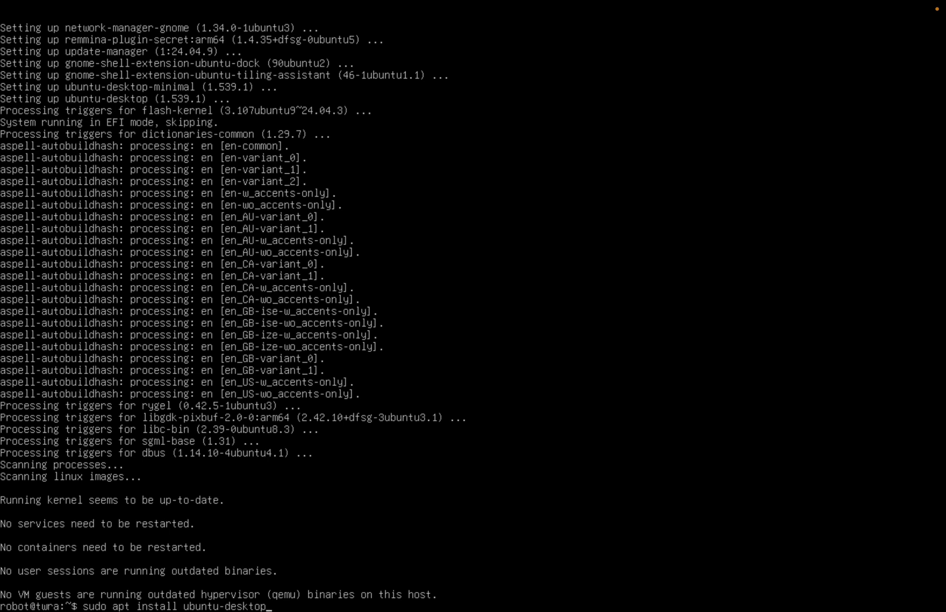
key("Return")
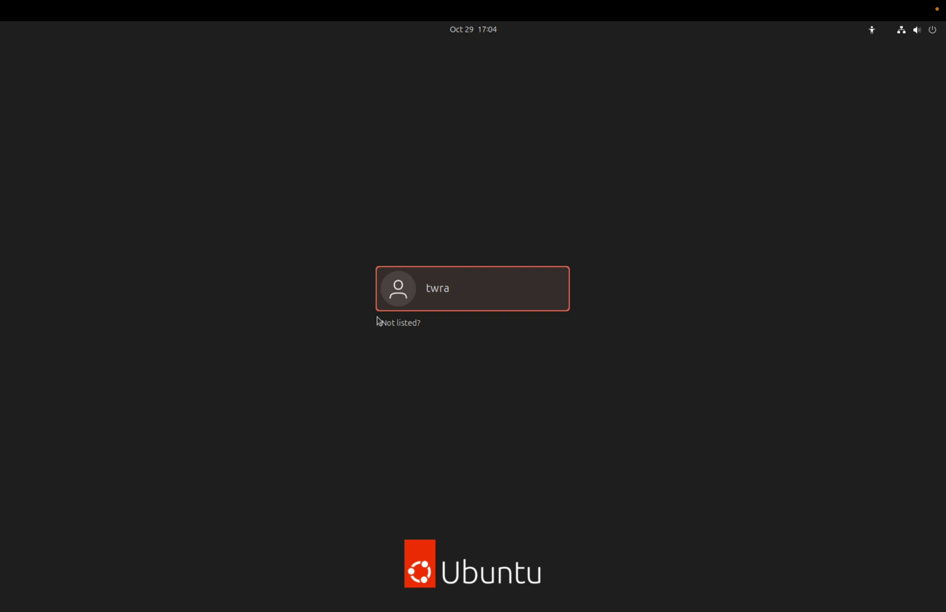
- Sign in to the GNOME desktop with the user's password
left_click(437, 298)
type("********")
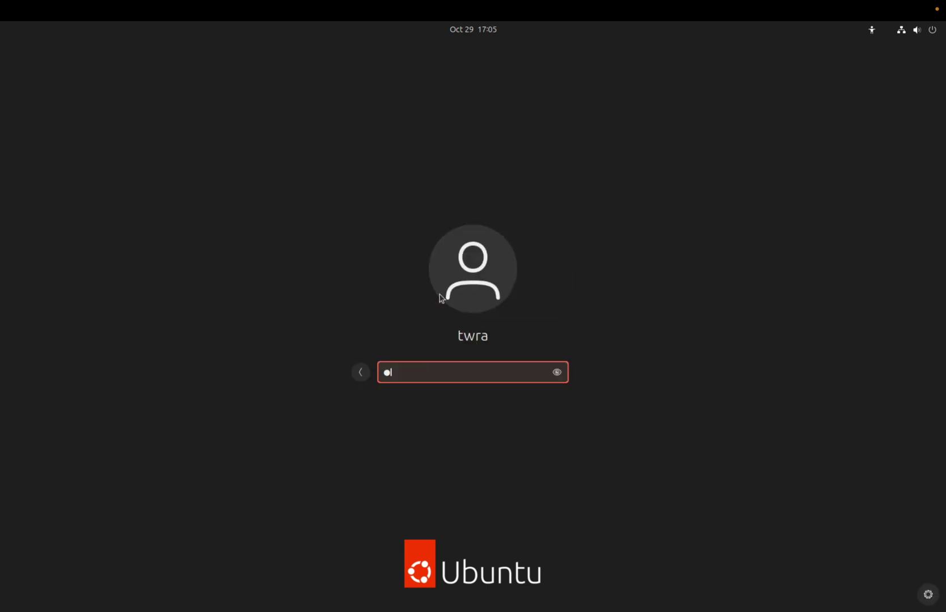
key("Return")
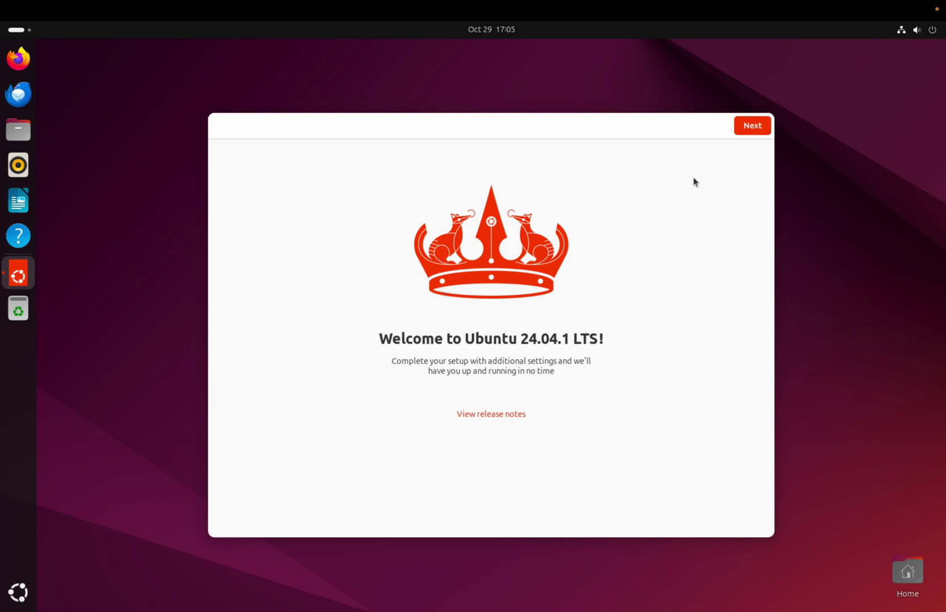
- Finish the welcome setup skipping Ubuntu Pro and data sharing, then open a Desktop terminal
left_click(759, 127)
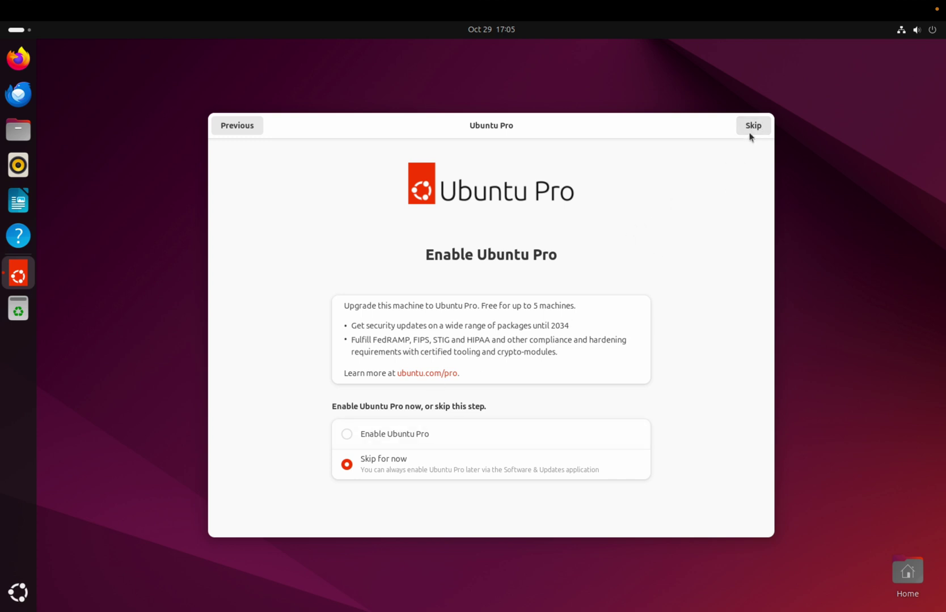
left_click(752, 130)
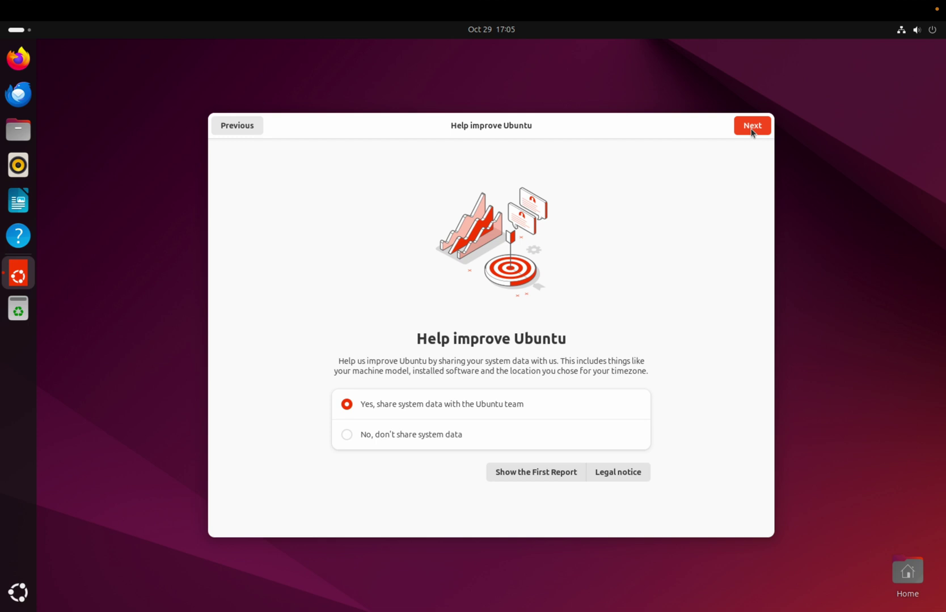
left_click(418, 444)
left_click(754, 129)
left_click(754, 129)
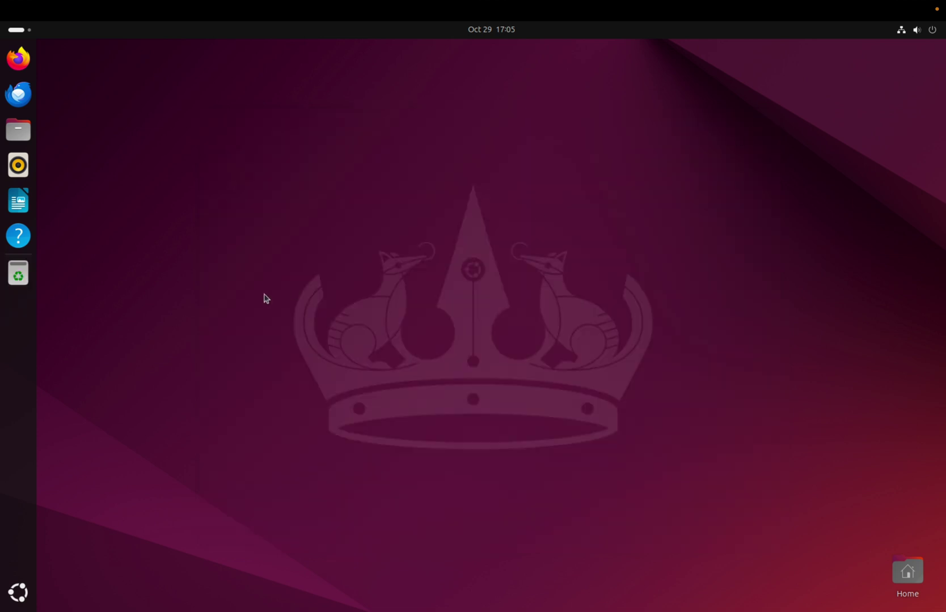
right_click(113, 166)
left_click(166, 300)
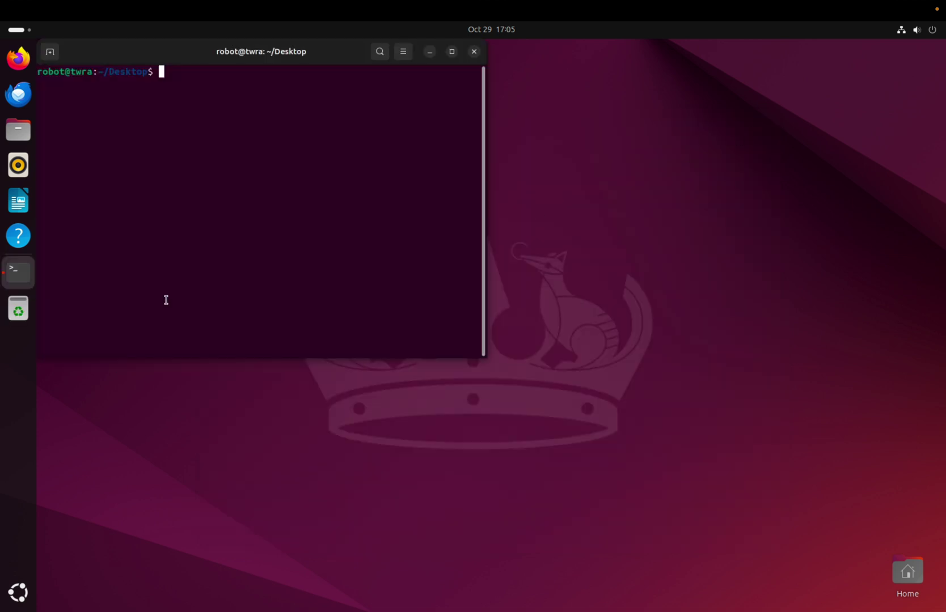